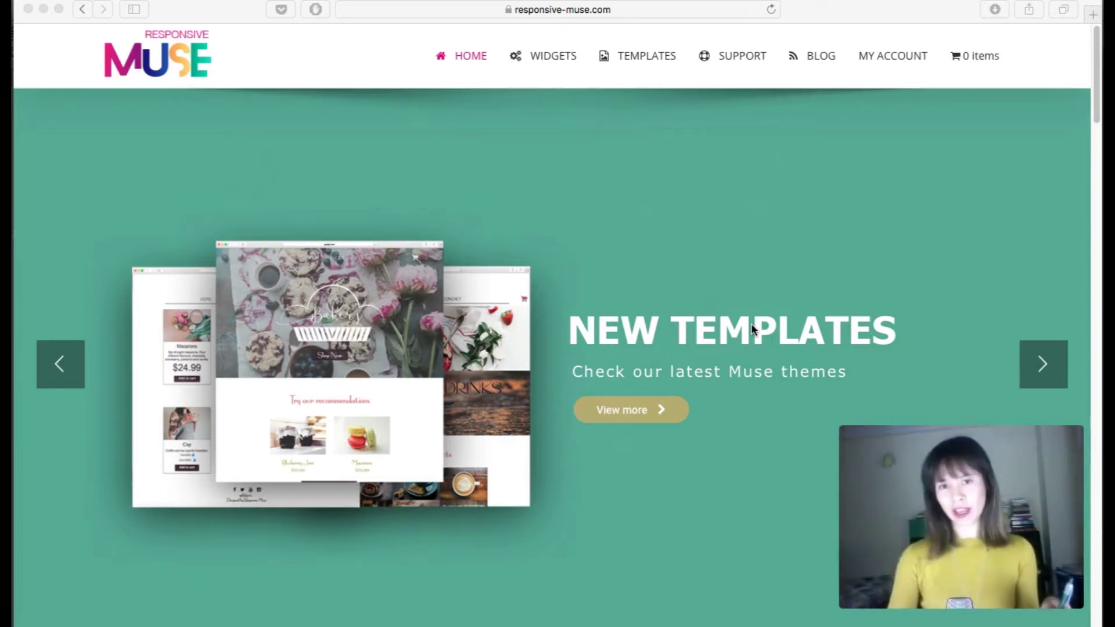
Flip through the reference site's slider slides, then switch to Muse's Coworking site plan.
click(1042, 369)
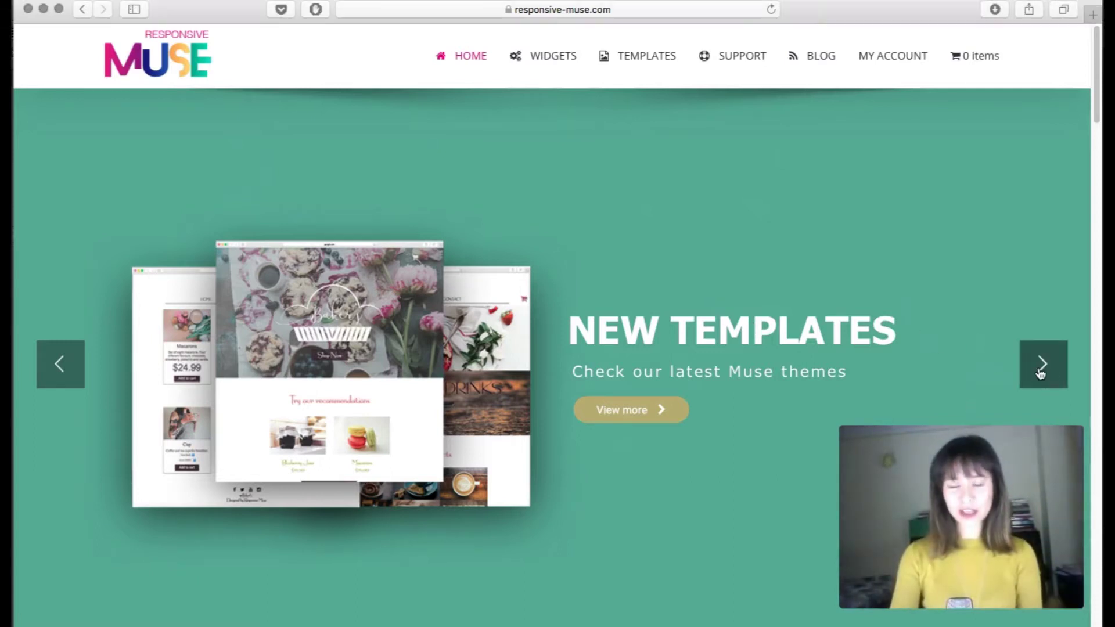
click(1040, 374)
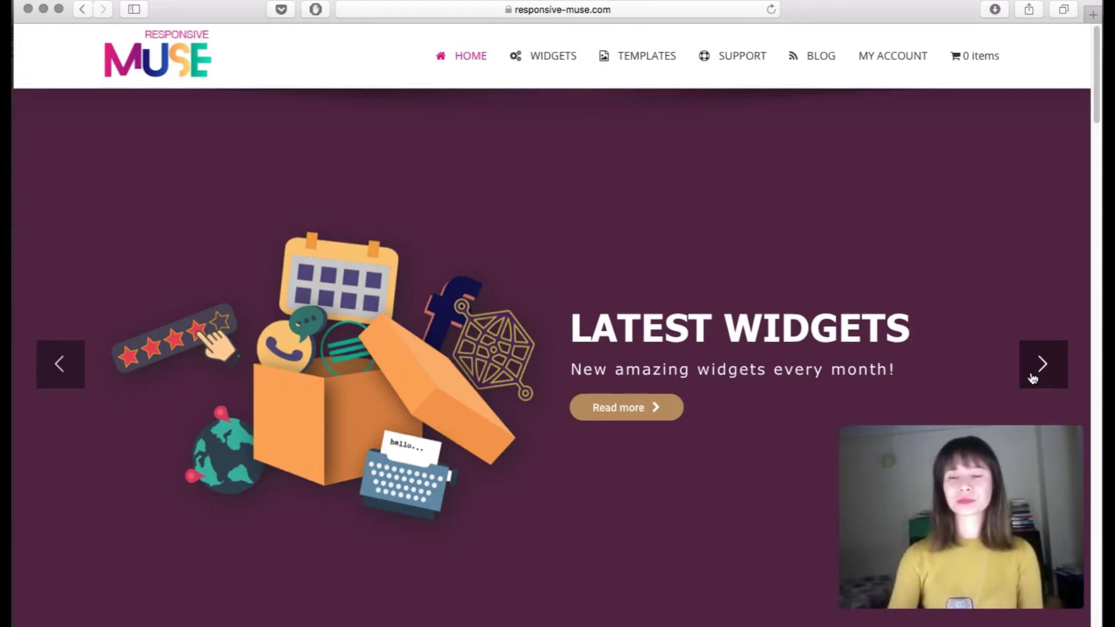
click(1033, 378)
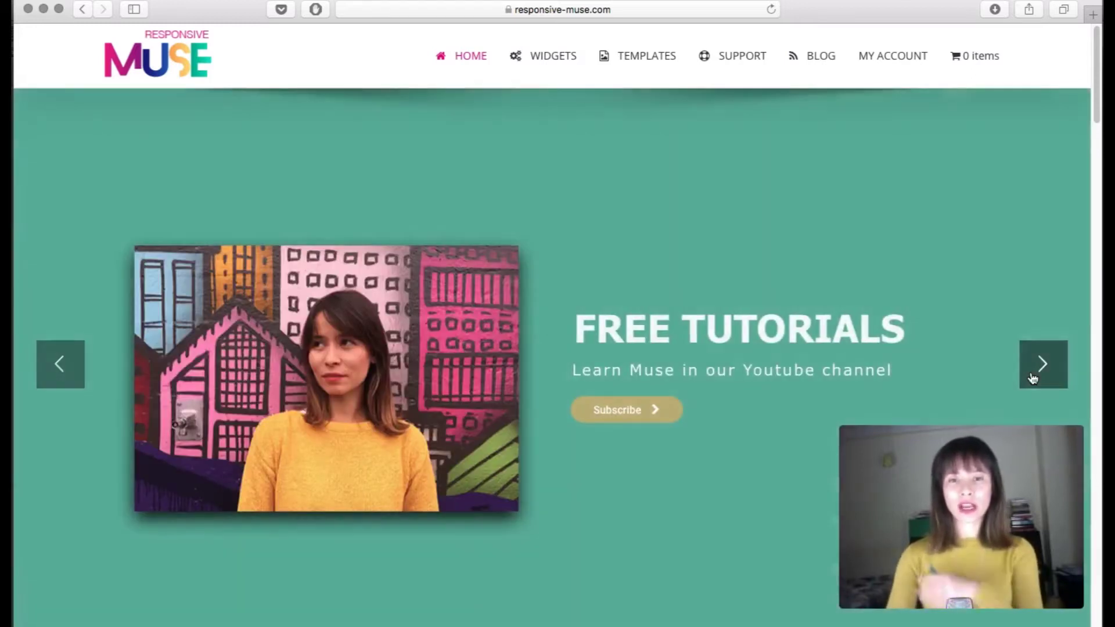
click(1033, 378)
click(51, 369)
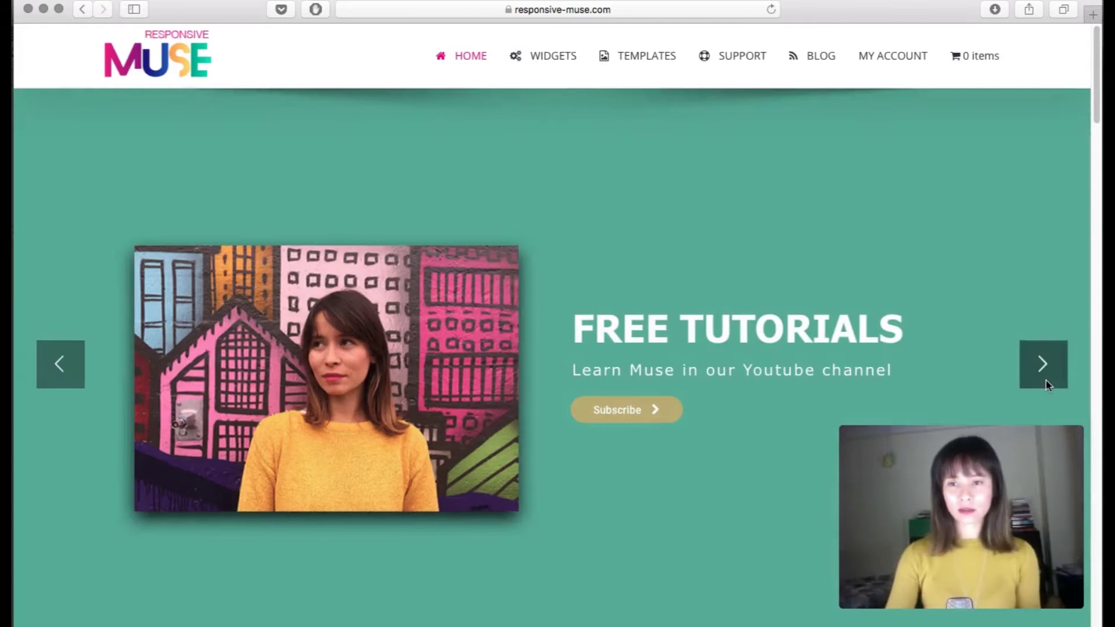
click(1045, 380)
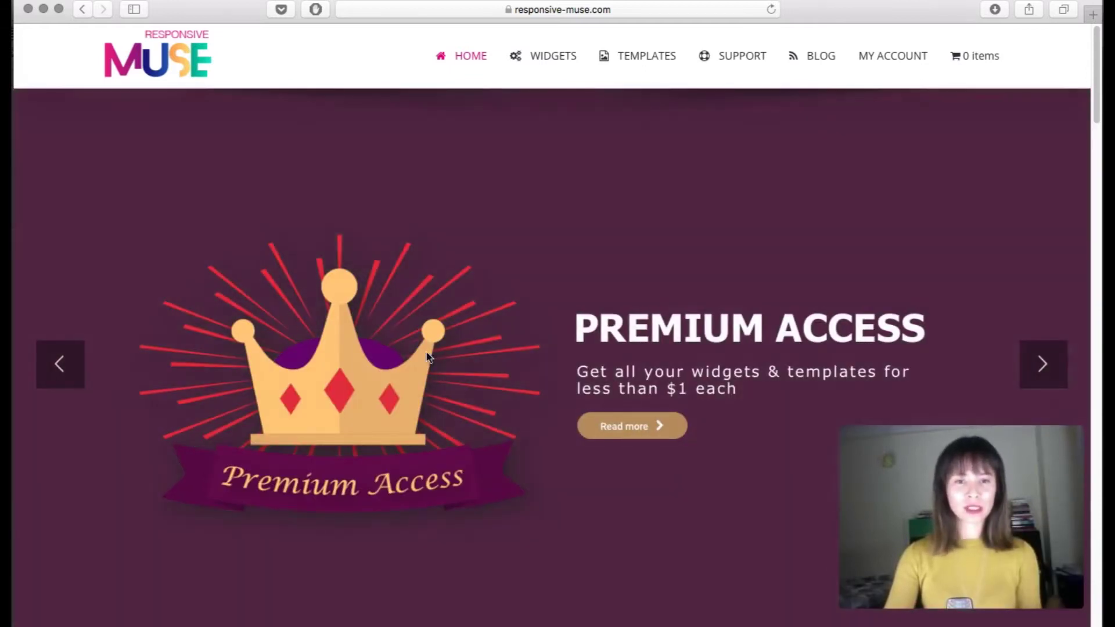
click(1045, 366)
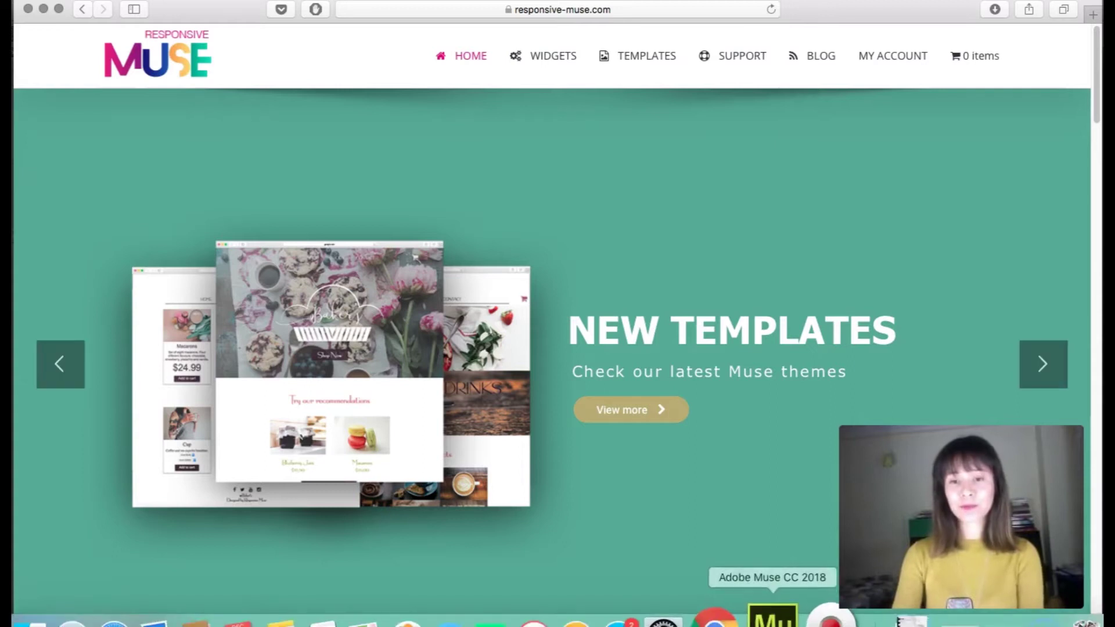
click(774, 615)
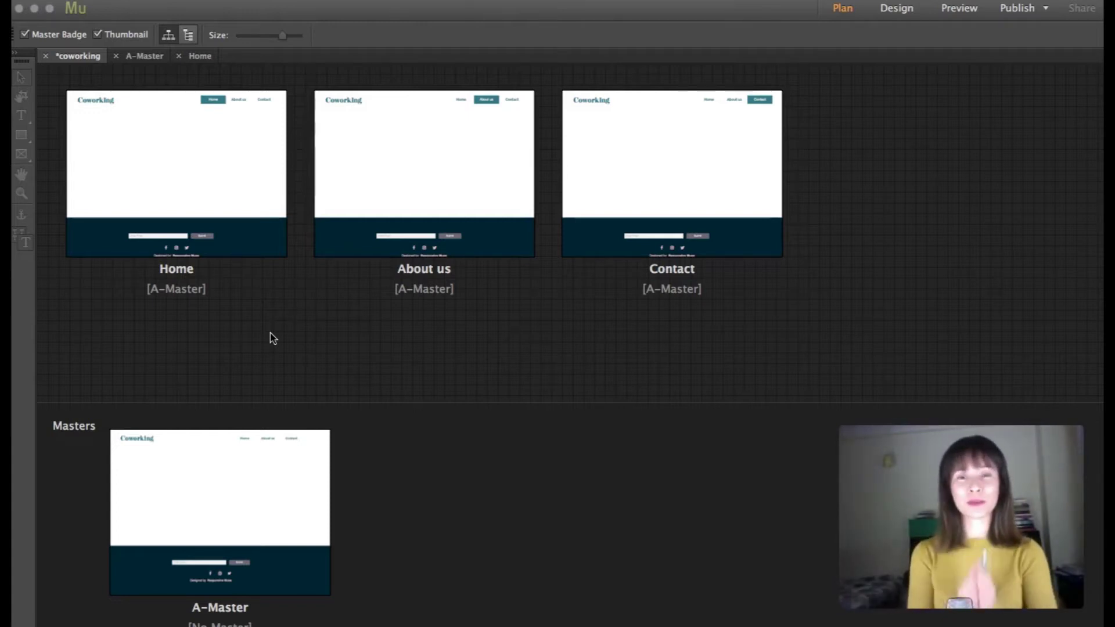
mouse_move(150, 182)
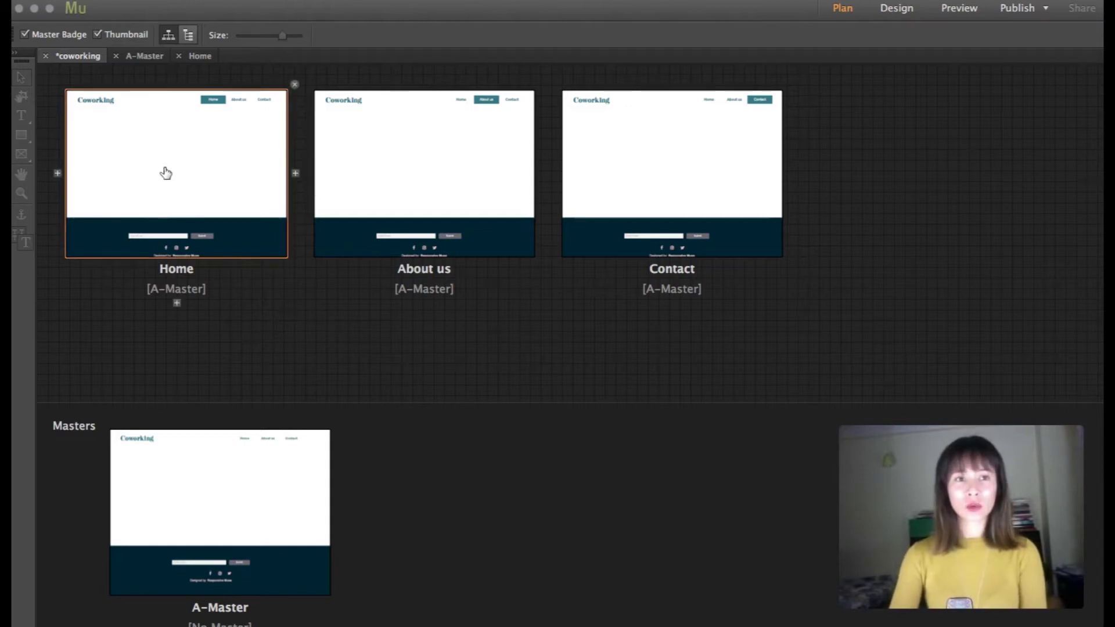
Open the Home page in Design mode and pick Basic under Slideshows in the Widgets Library.
double_click(165, 171)
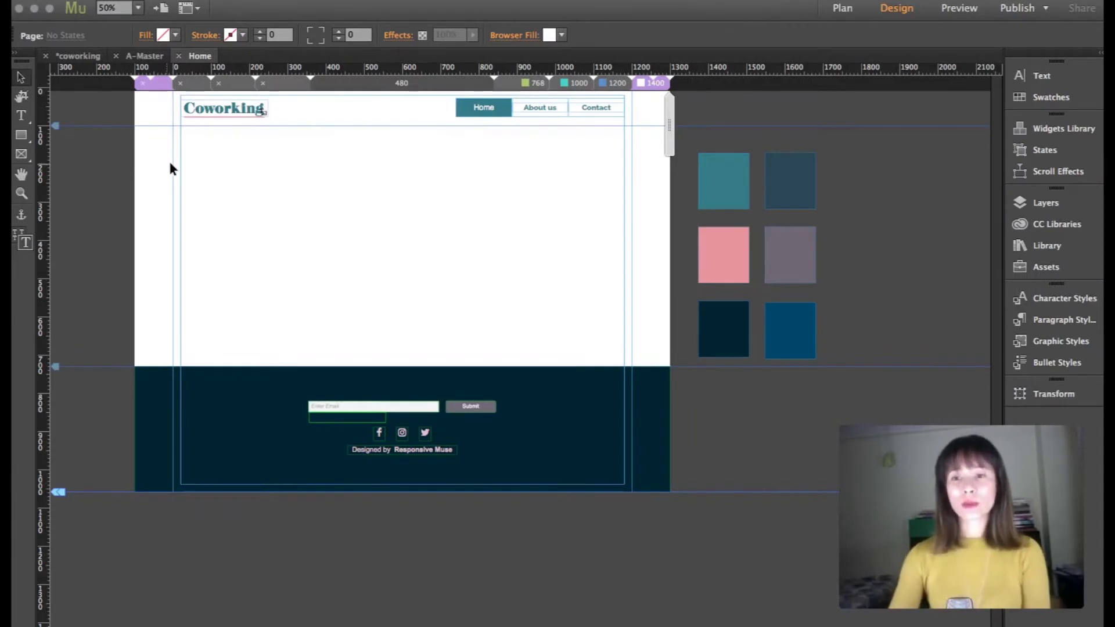
click(1022, 135)
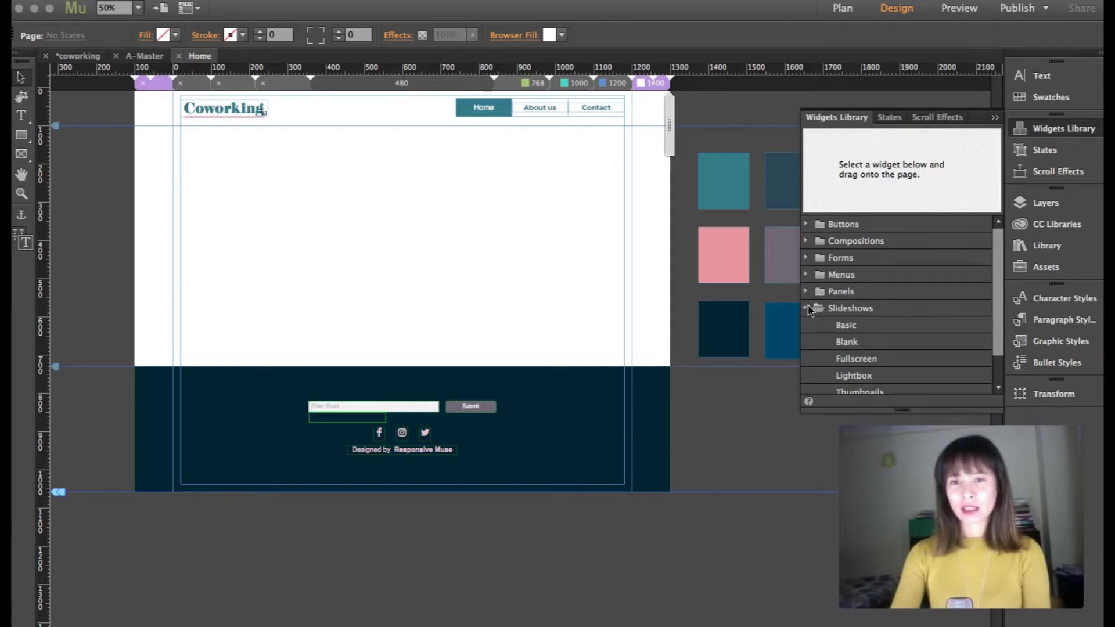
click(806, 309)
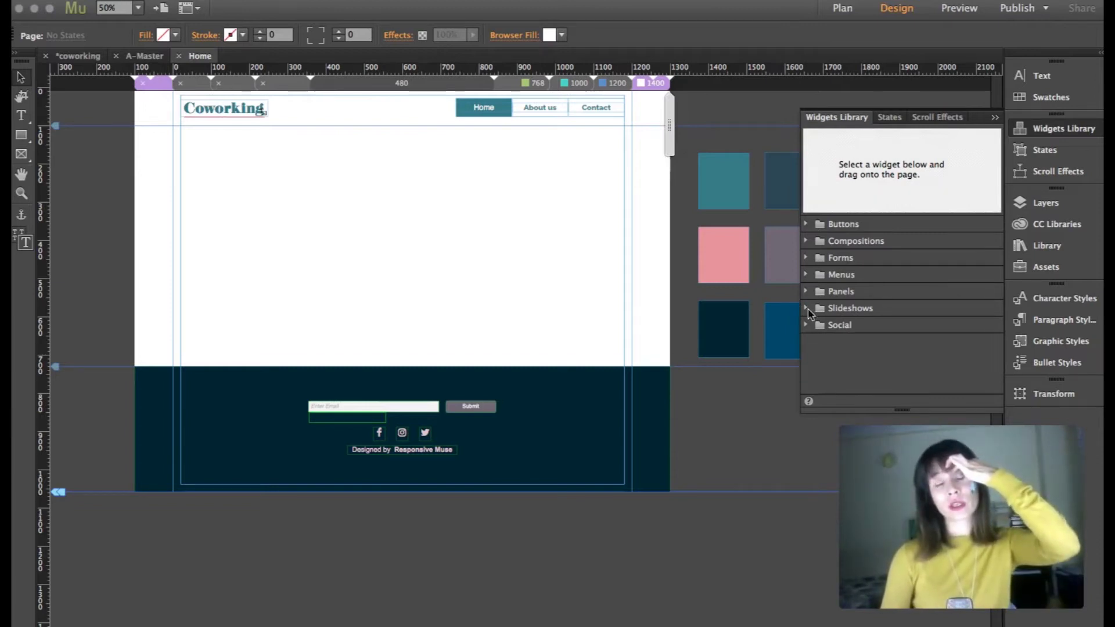
click(807, 309)
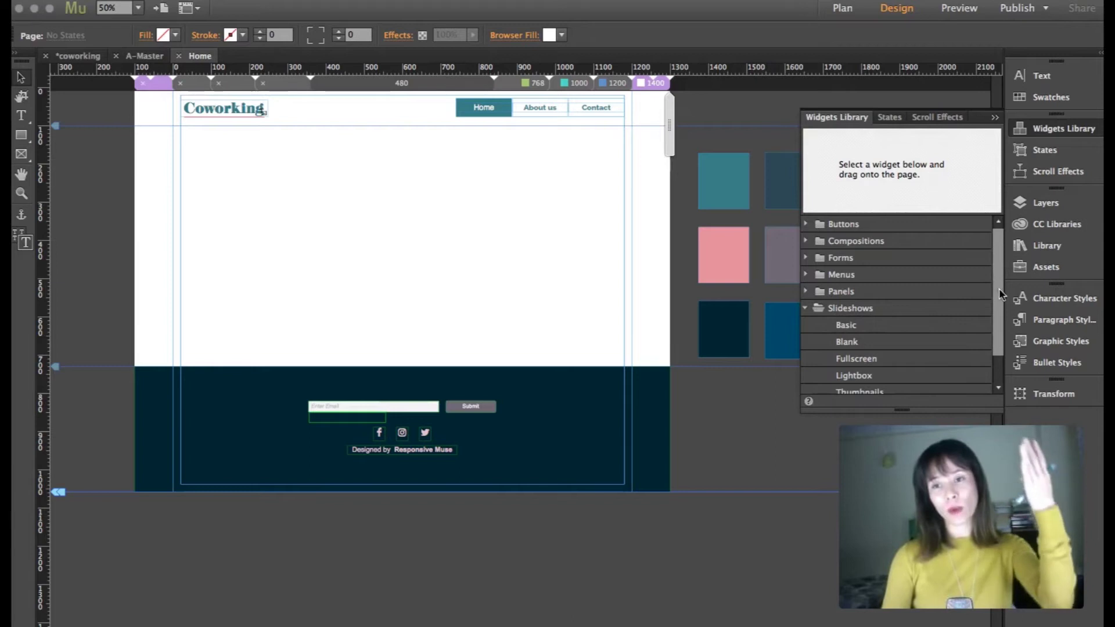
scroll(1002, 293, down, 2)
click(843, 296)
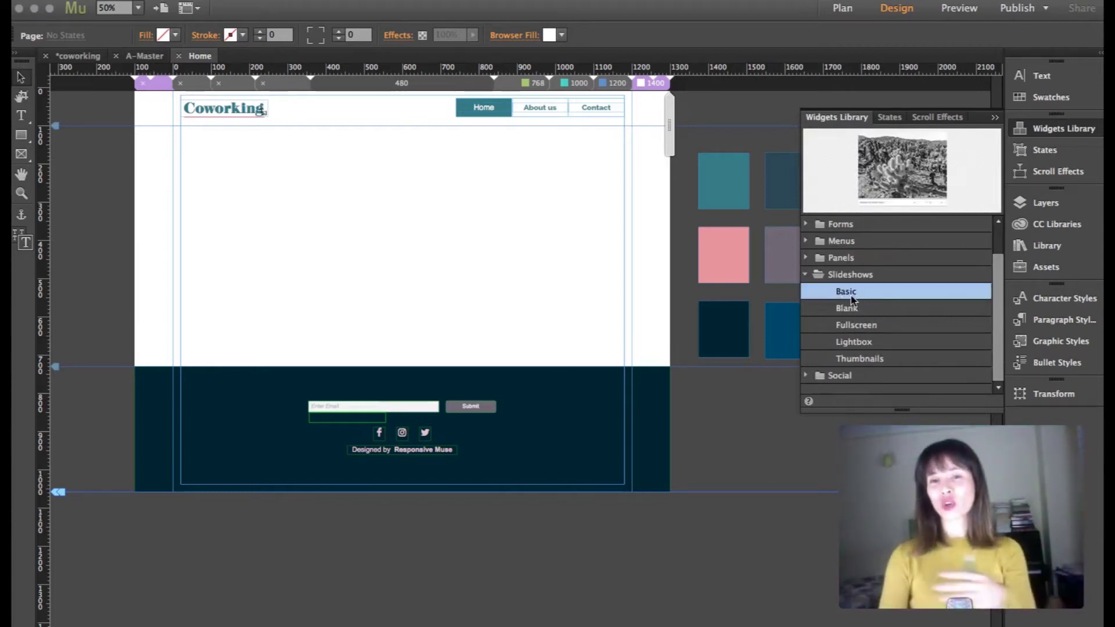
Place the Basic slideshow on the Home page and close the Widgets Library.
drag(852, 299, 318, 181)
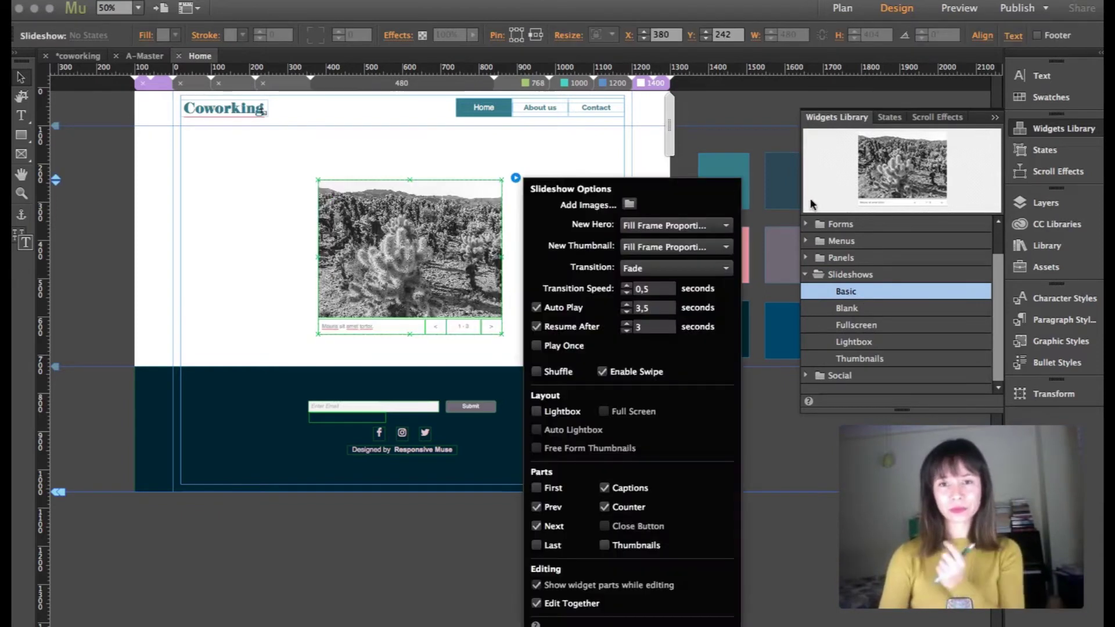
click(995, 120)
click(475, 192)
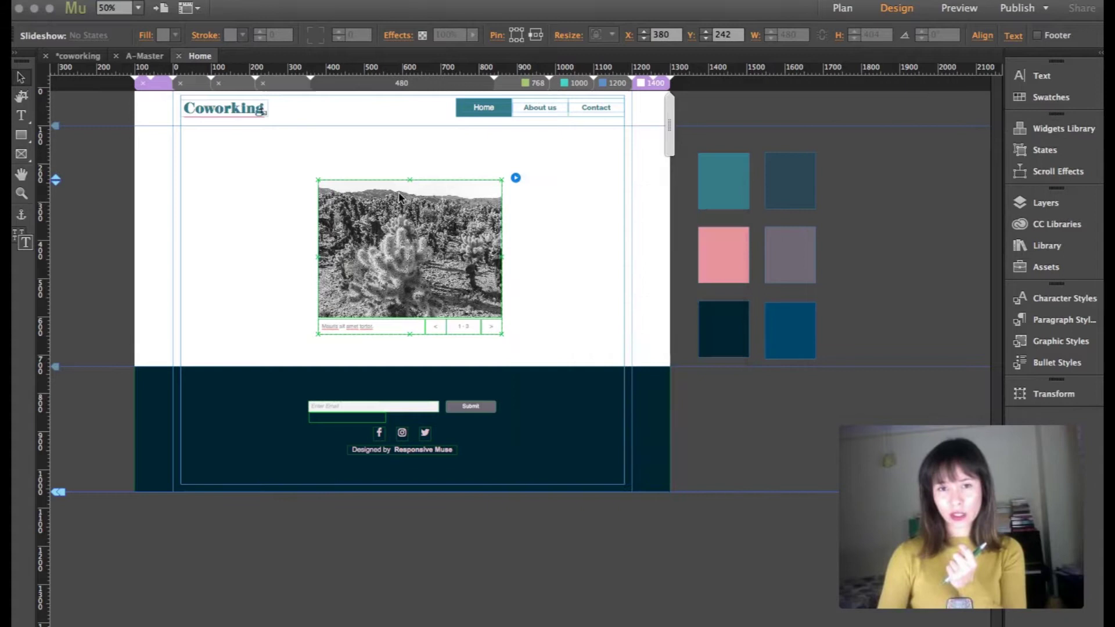
click(238, 209)
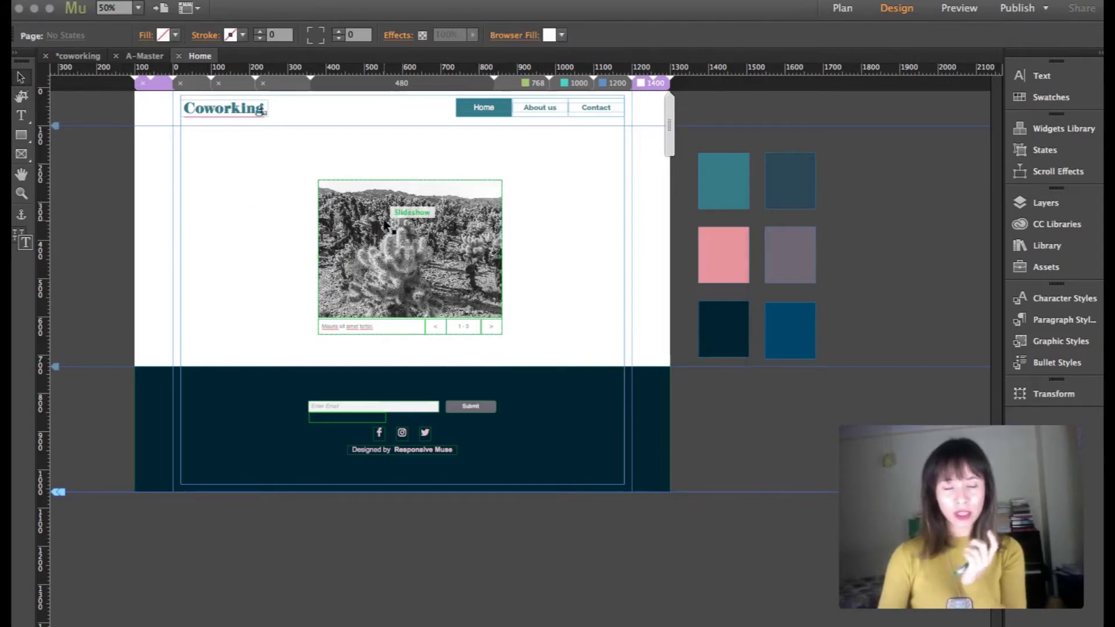
Review the slideshow's hero fitting and transition options, keeping the Fade transition.
click(398, 229)
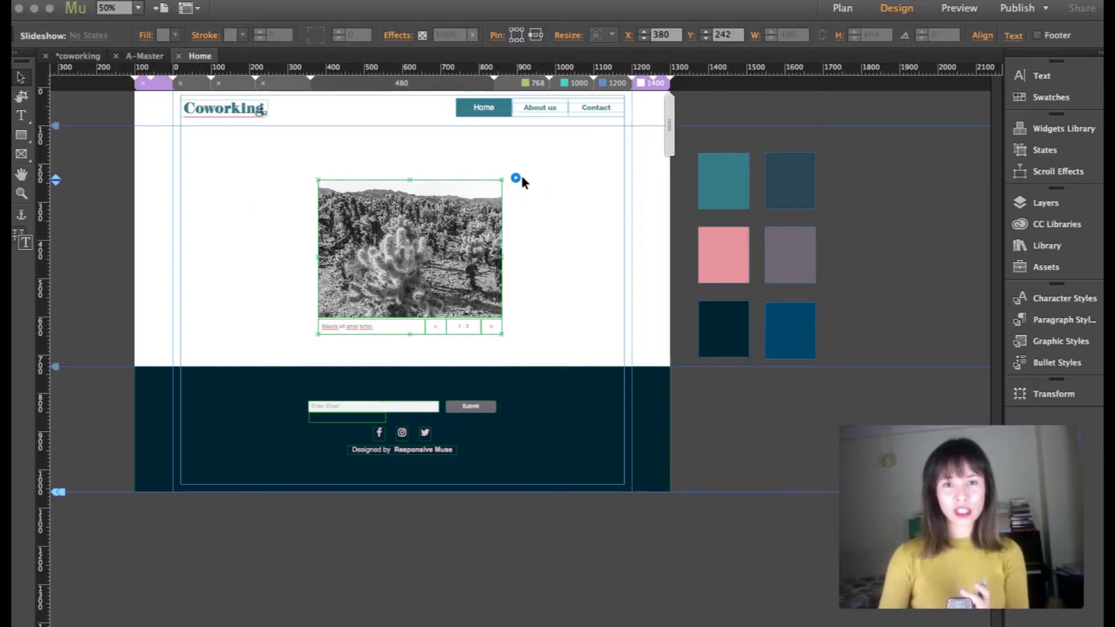
click(516, 178)
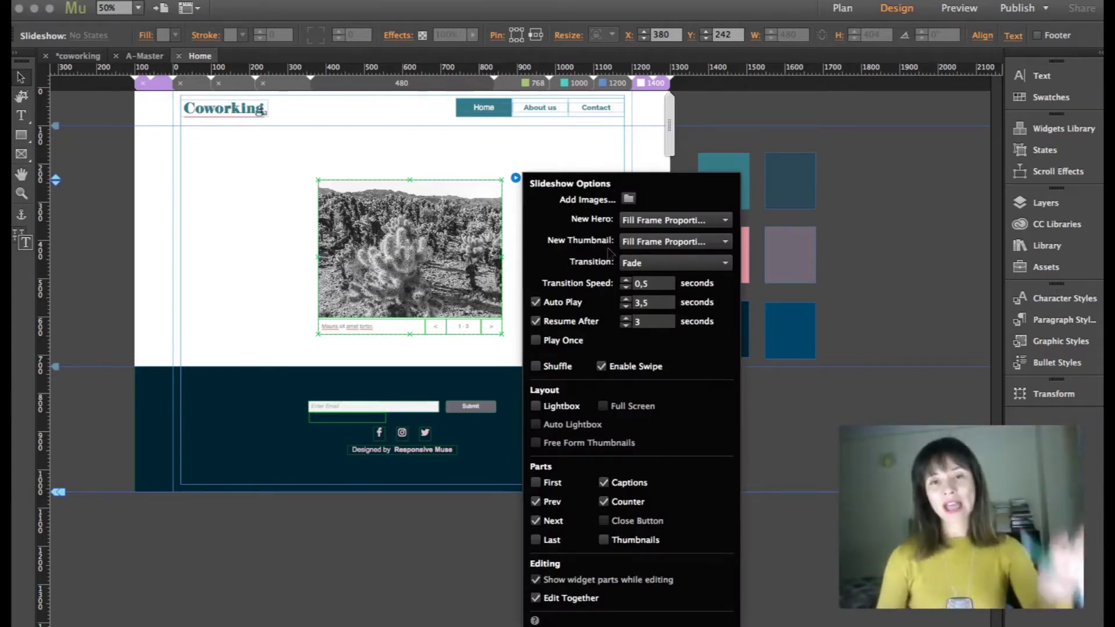
click(643, 221)
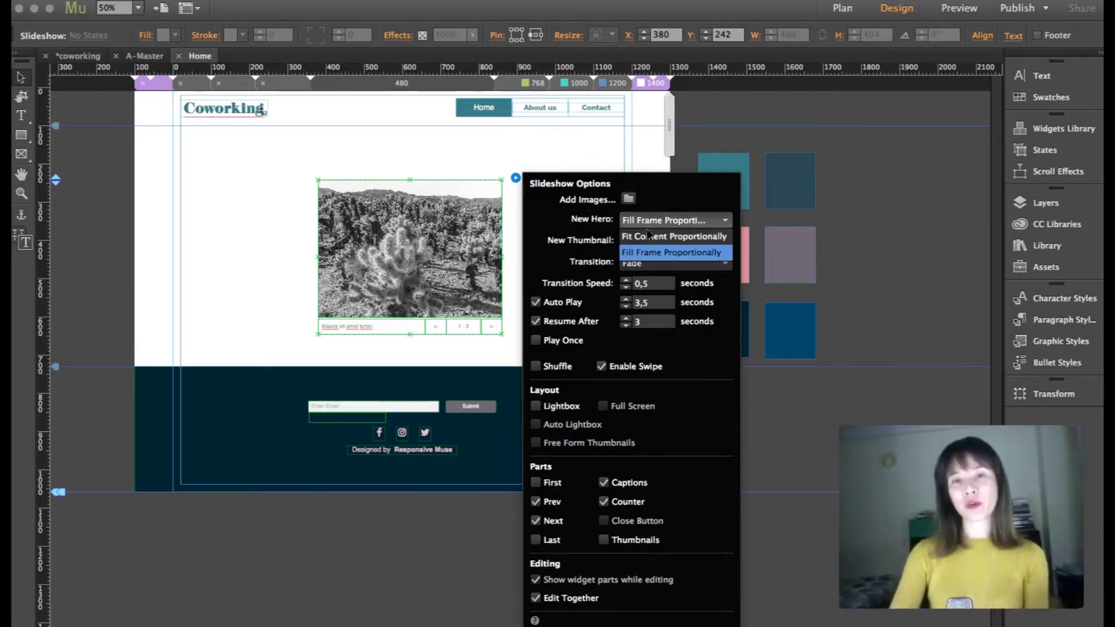
click(567, 230)
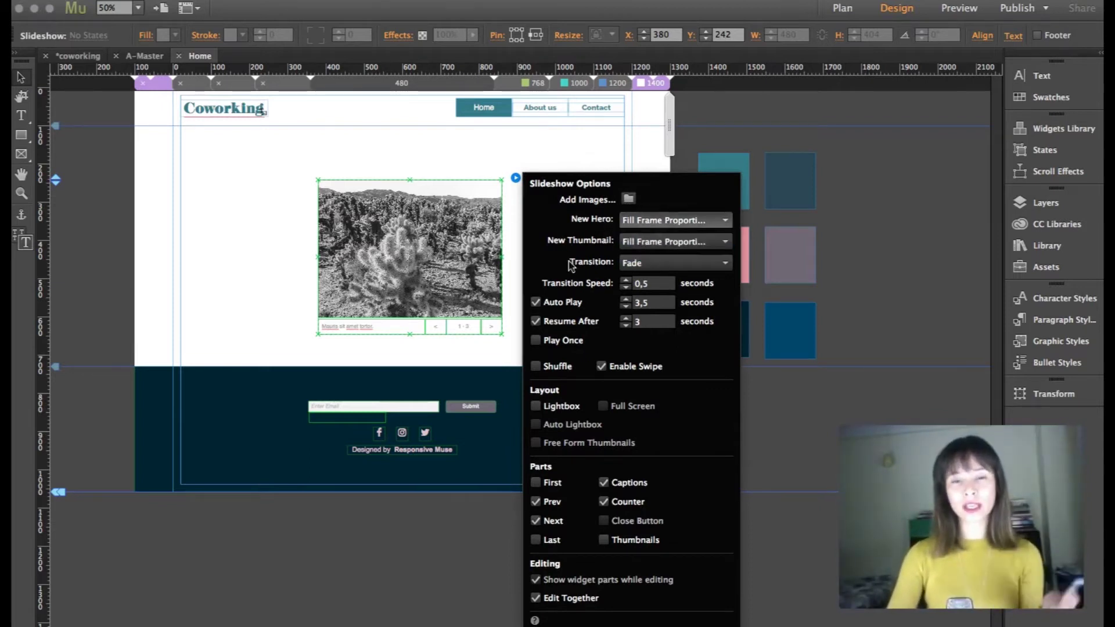
click(645, 270)
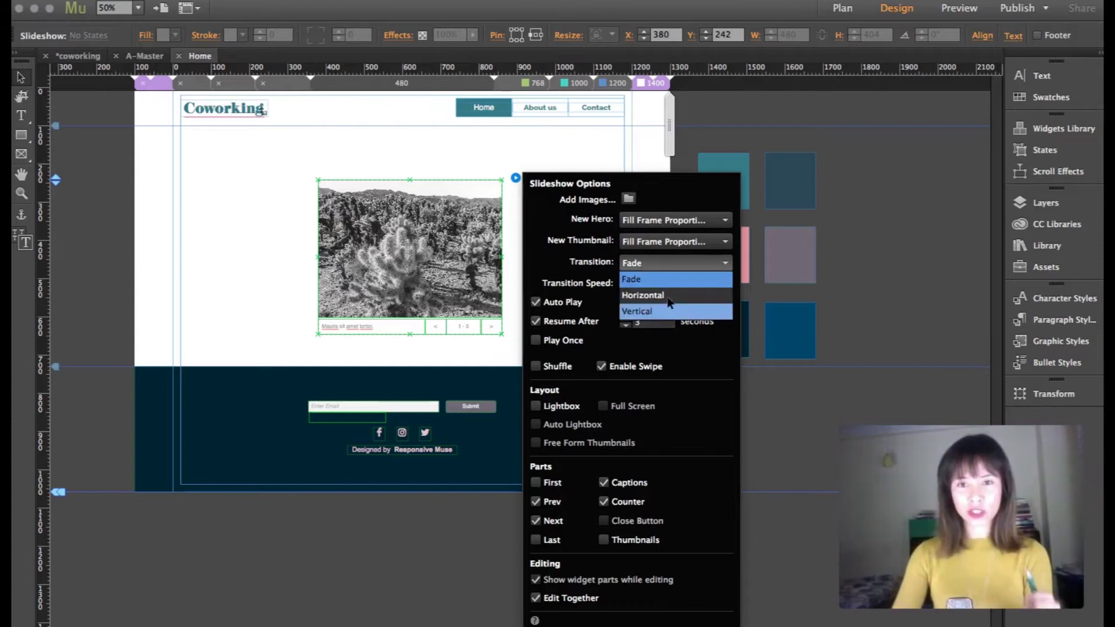
click(590, 259)
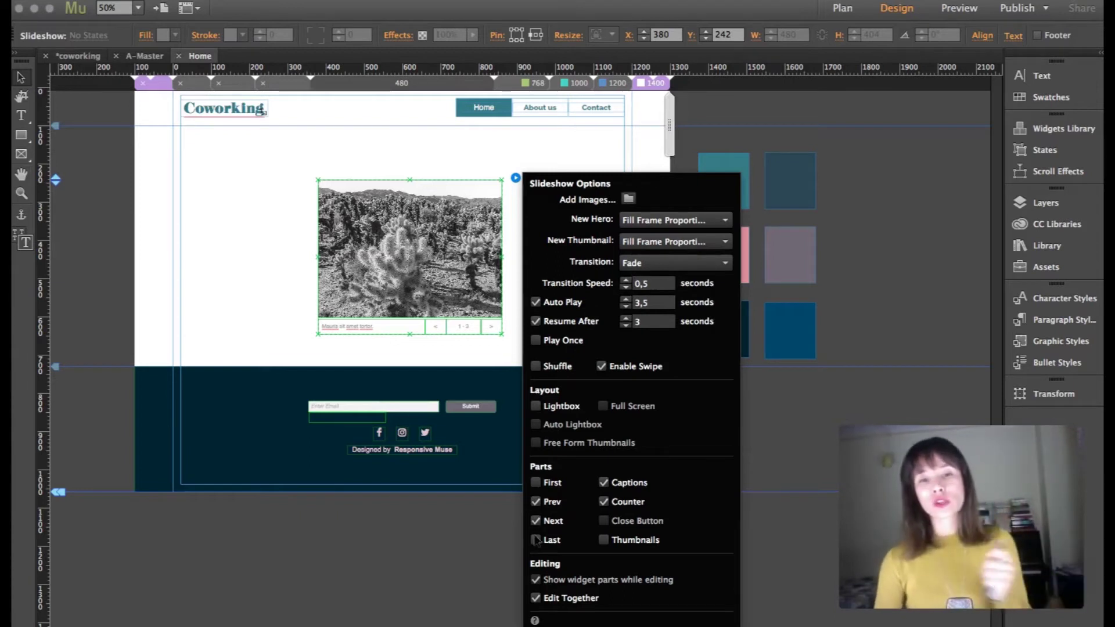
Turn off the slideshow's Thumbnails, Counter and Captions in Slideshow Options.
click(535, 483)
click(536, 541)
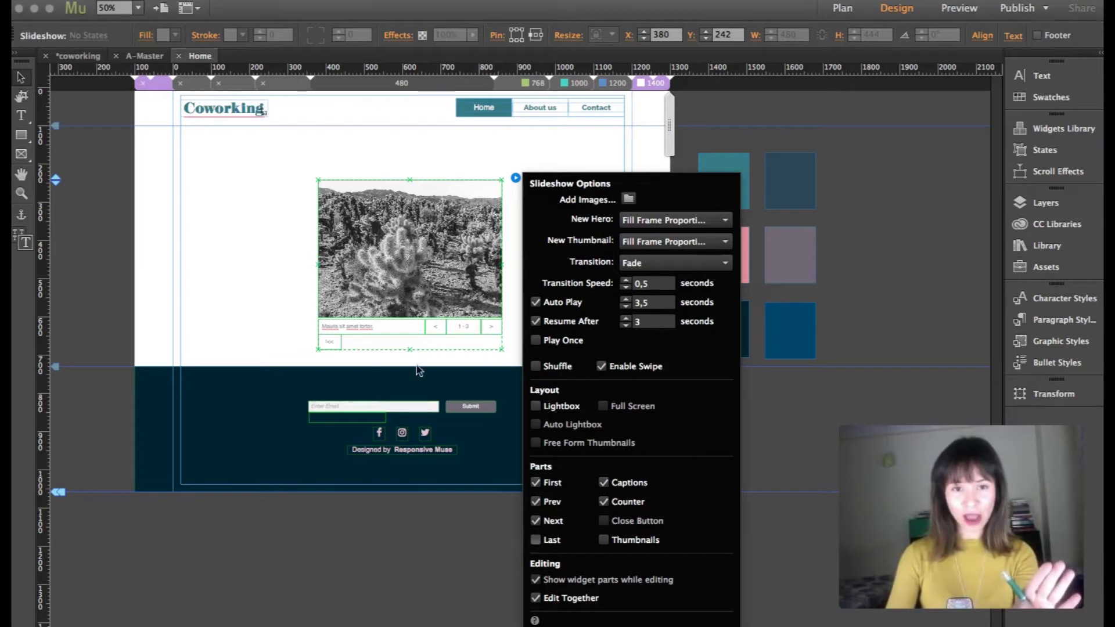
click(604, 540)
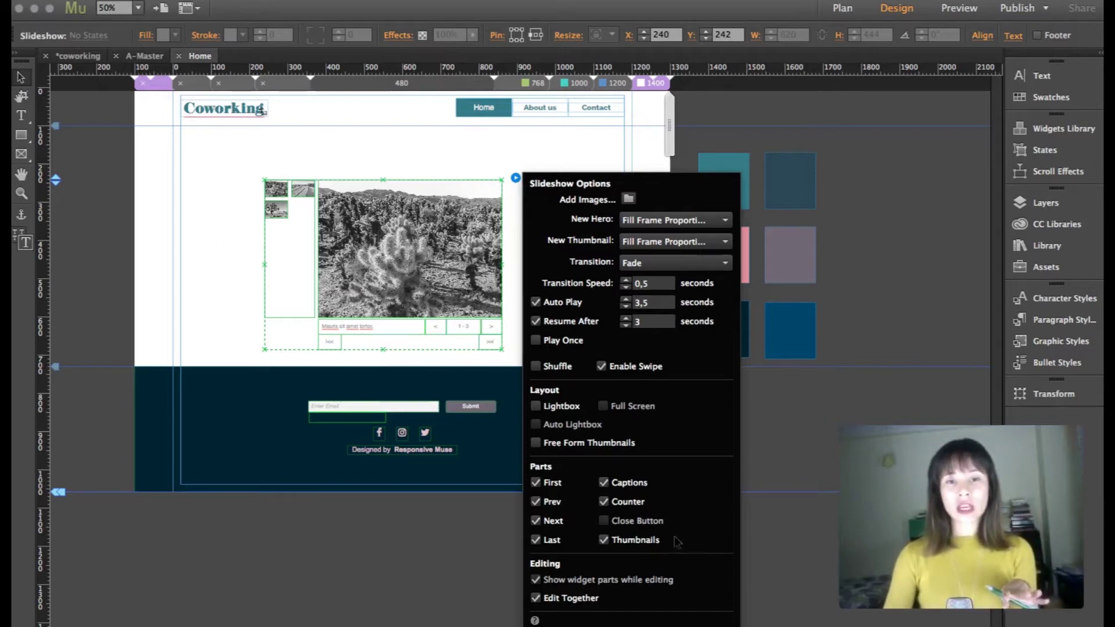
click(604, 540)
click(604, 502)
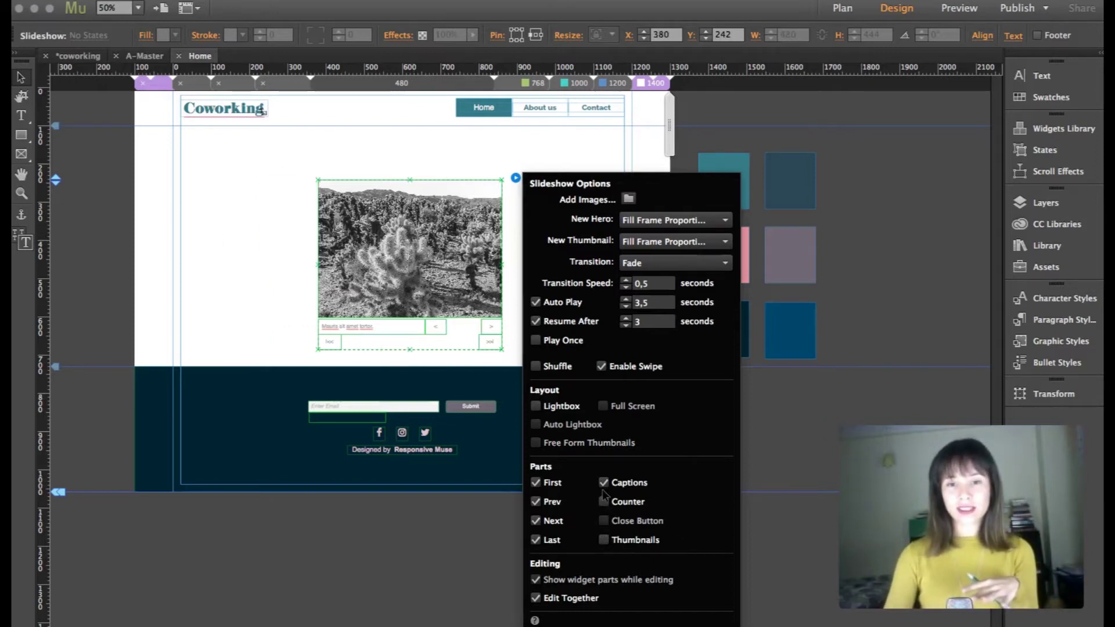
click(604, 483)
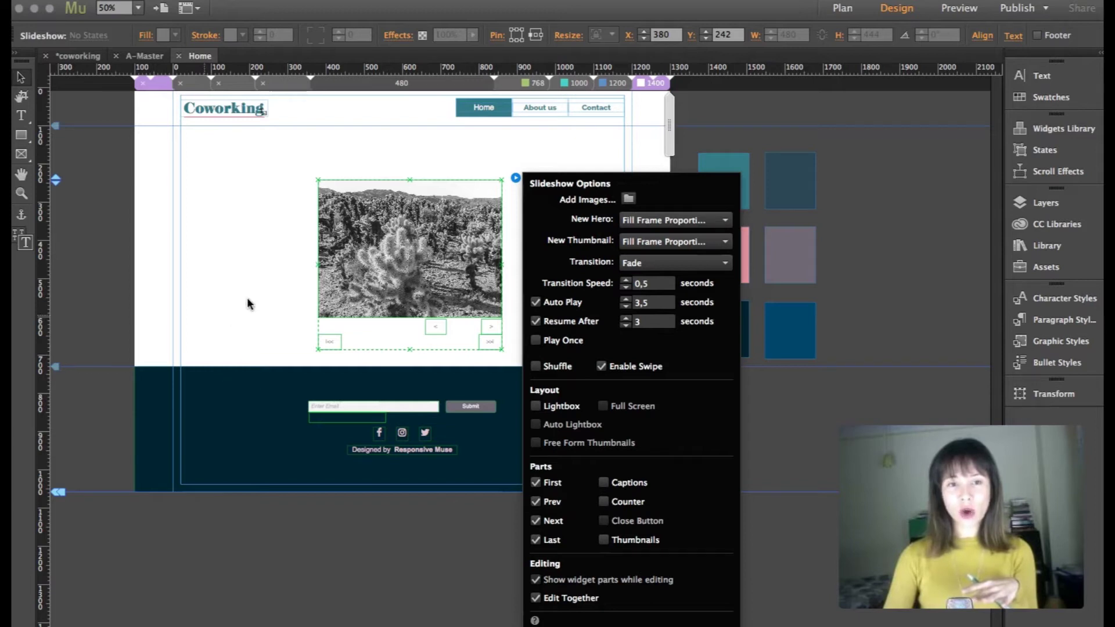
click(394, 336)
Delete the slideshow's Previous and Next buttons.
click(435, 327)
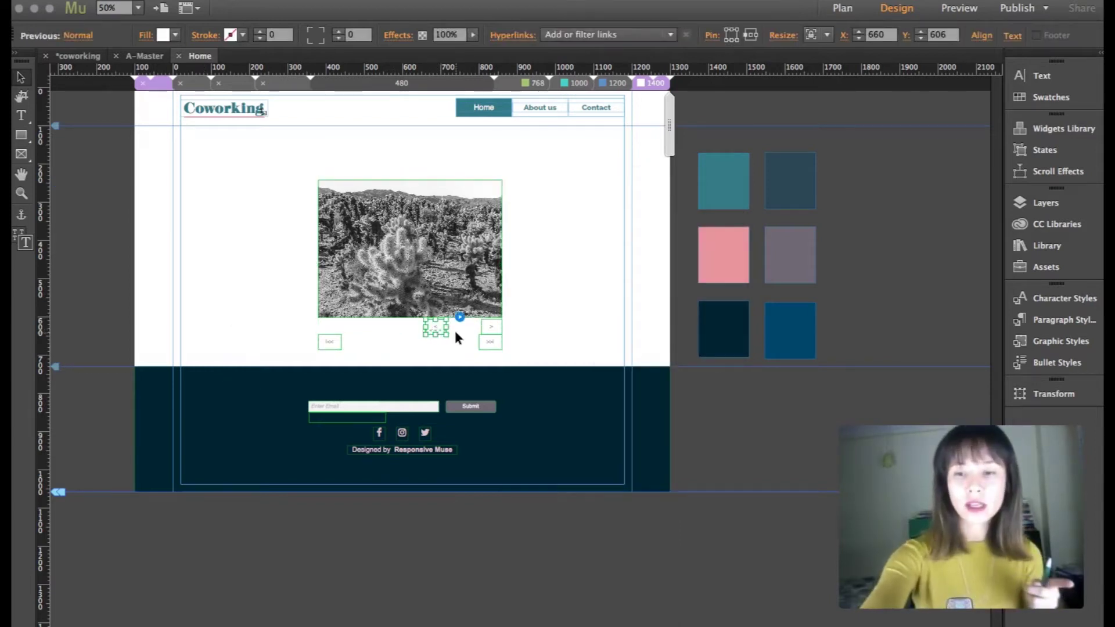
key(Delete)
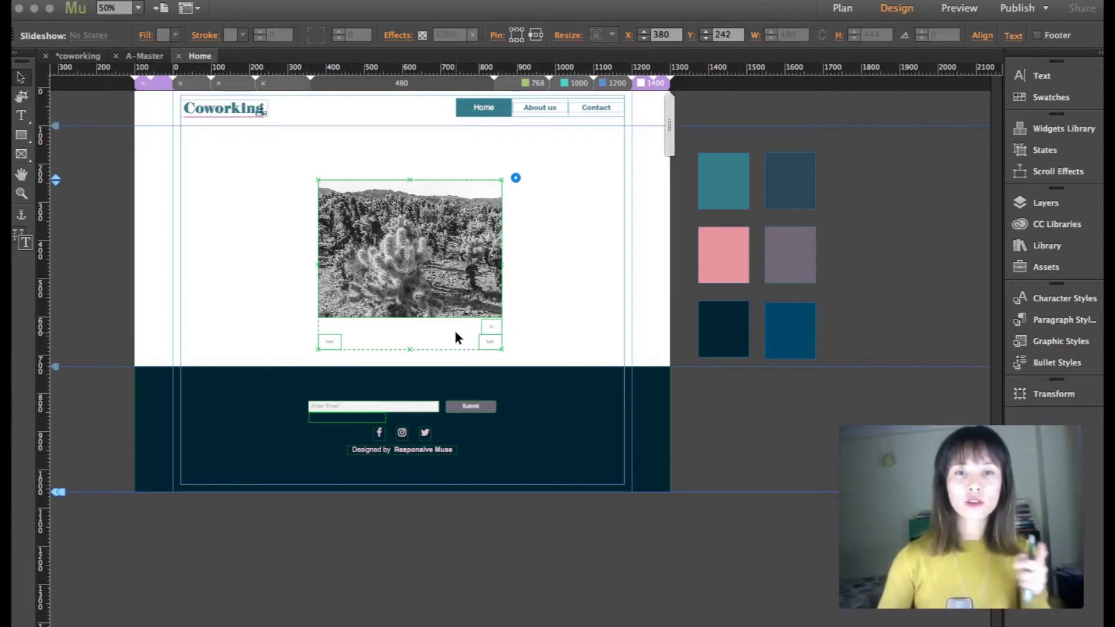
click(493, 326)
key(Delete)
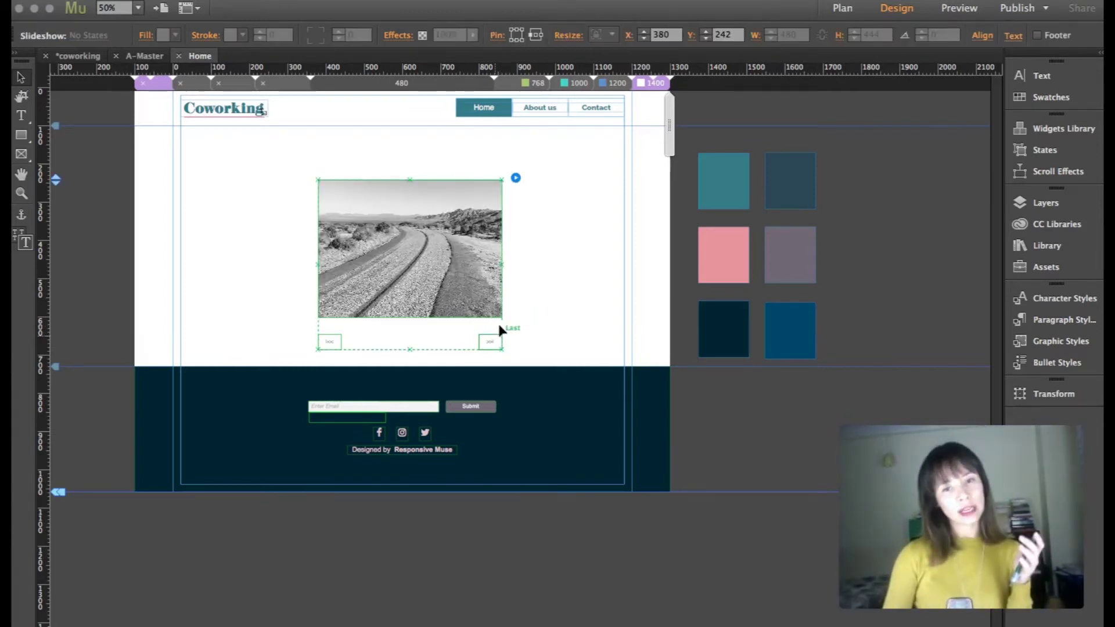
Uncheck the First and Last buttons in Slideshow Options.
click(516, 178)
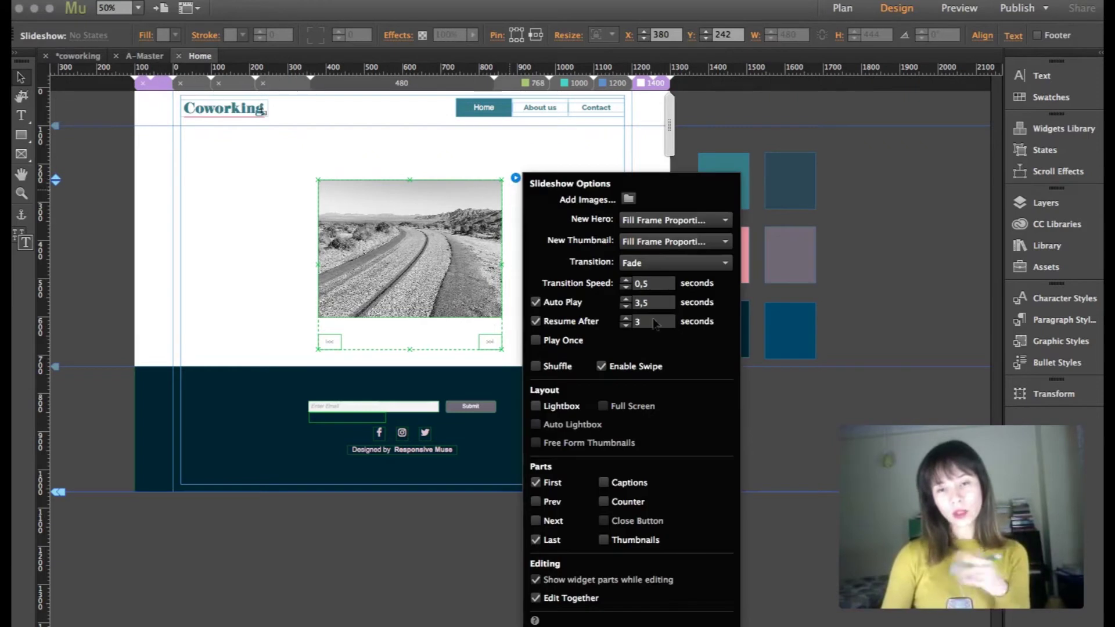
click(535, 483)
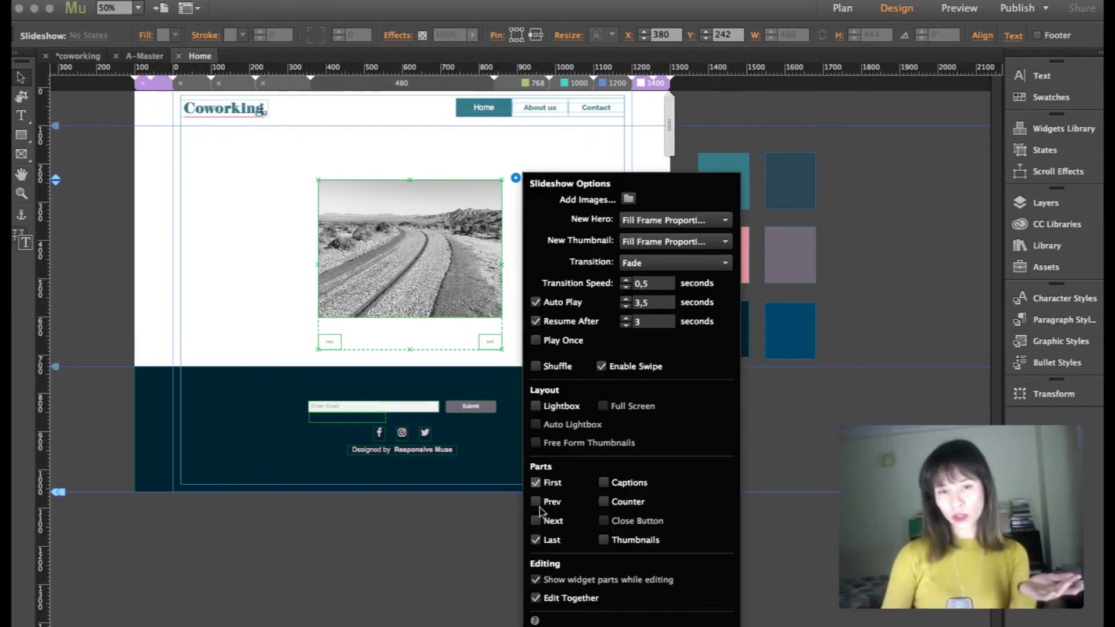
click(535, 540)
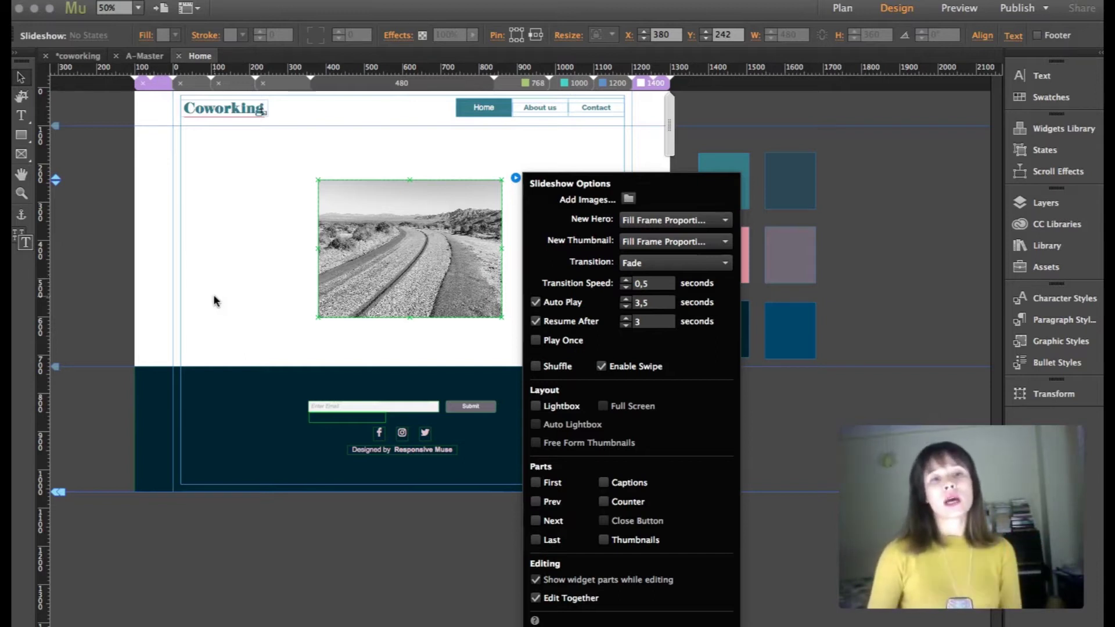
Move the slideshow up to X 372, Y 194 and select its Hero Image.
click(412, 237)
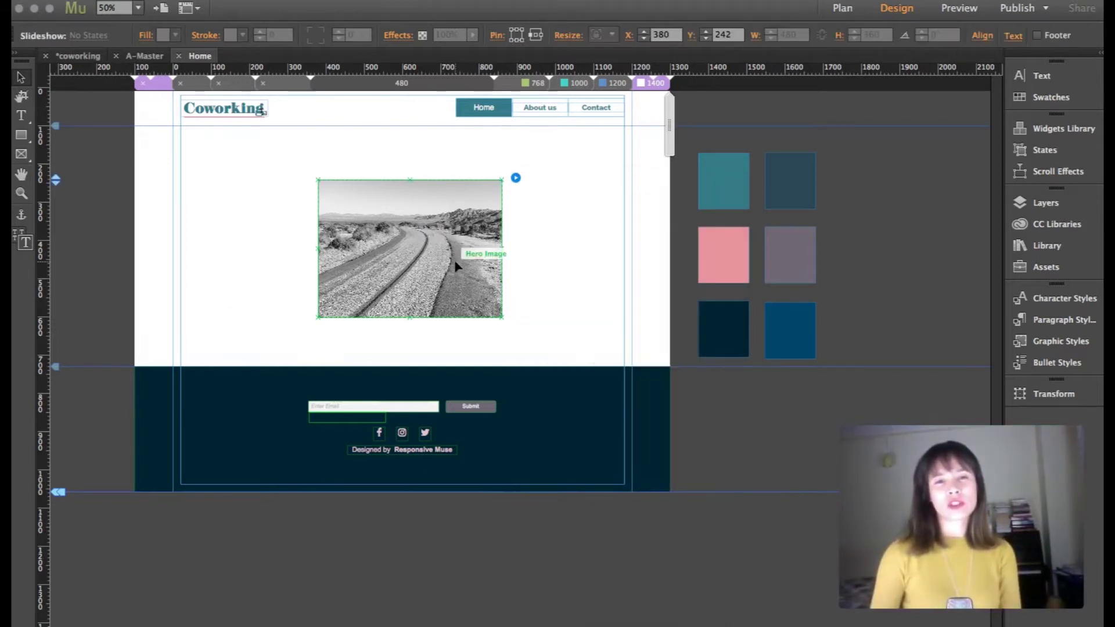
drag(455, 266, 455, 250)
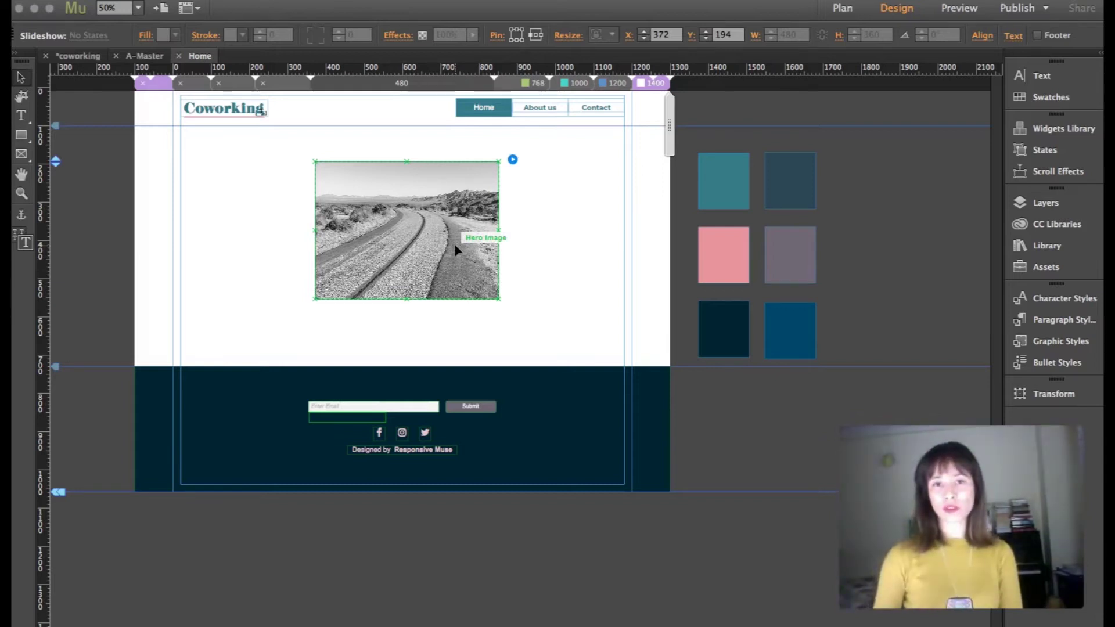
click(433, 212)
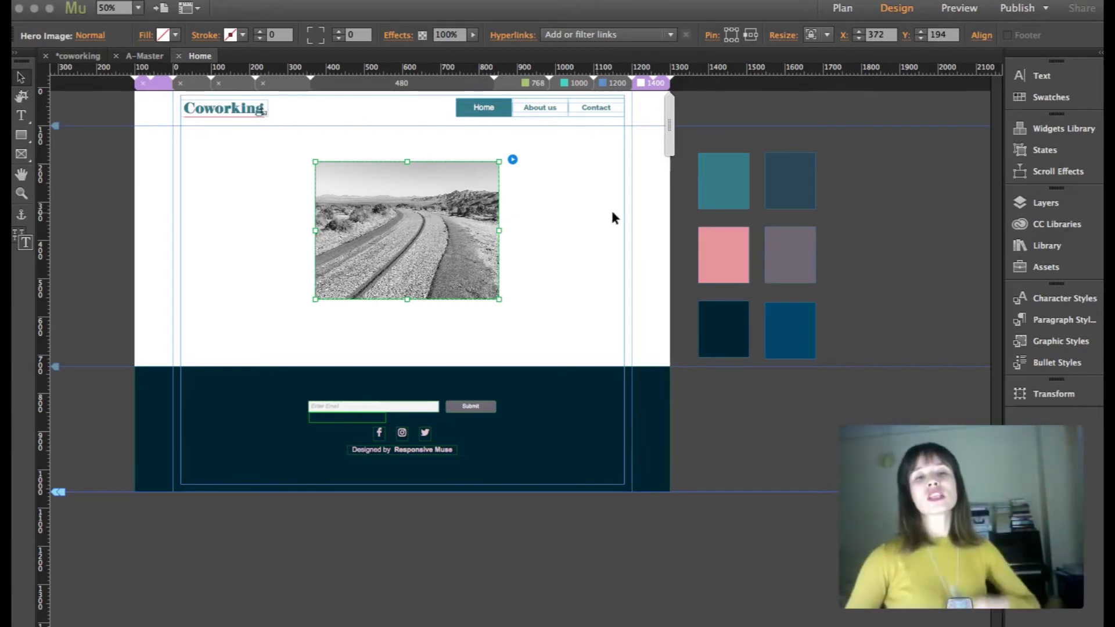
click(532, 271)
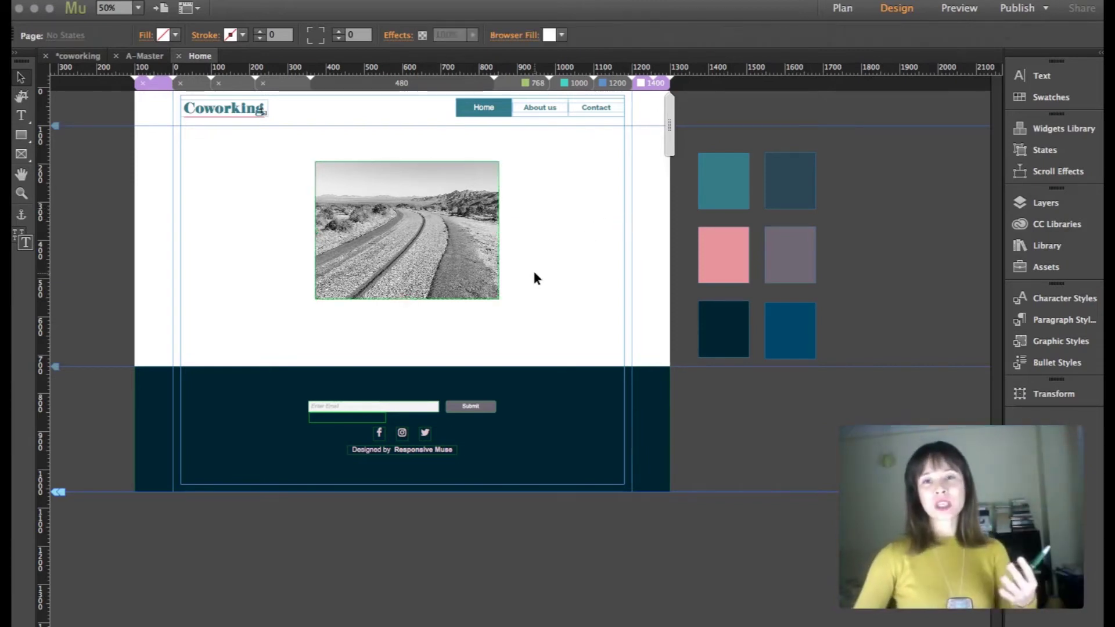
click(462, 200)
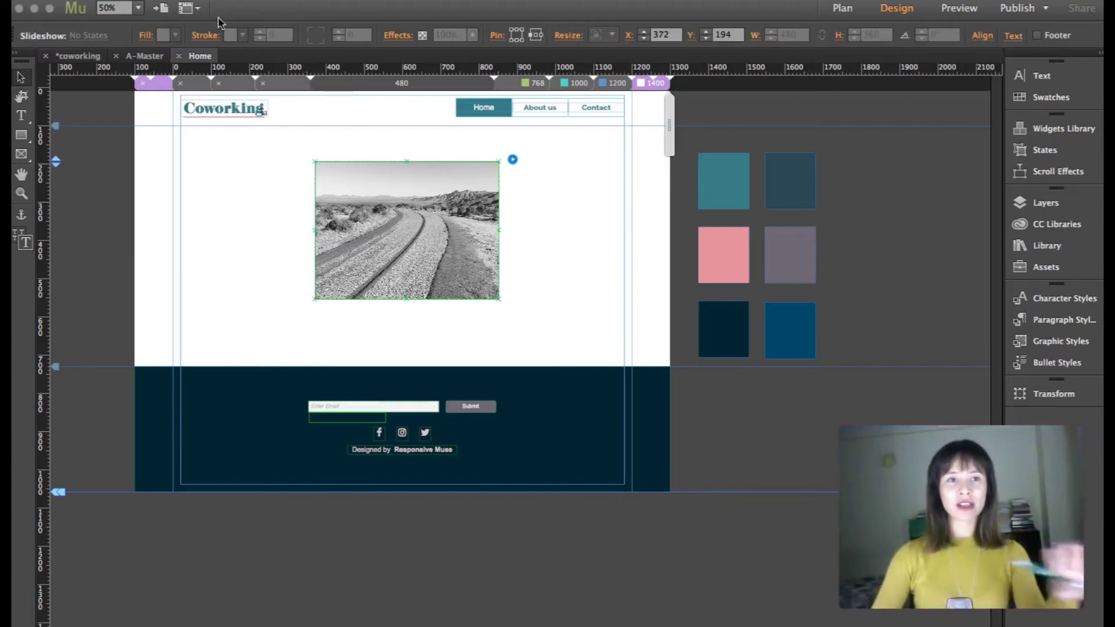
click(447, 246)
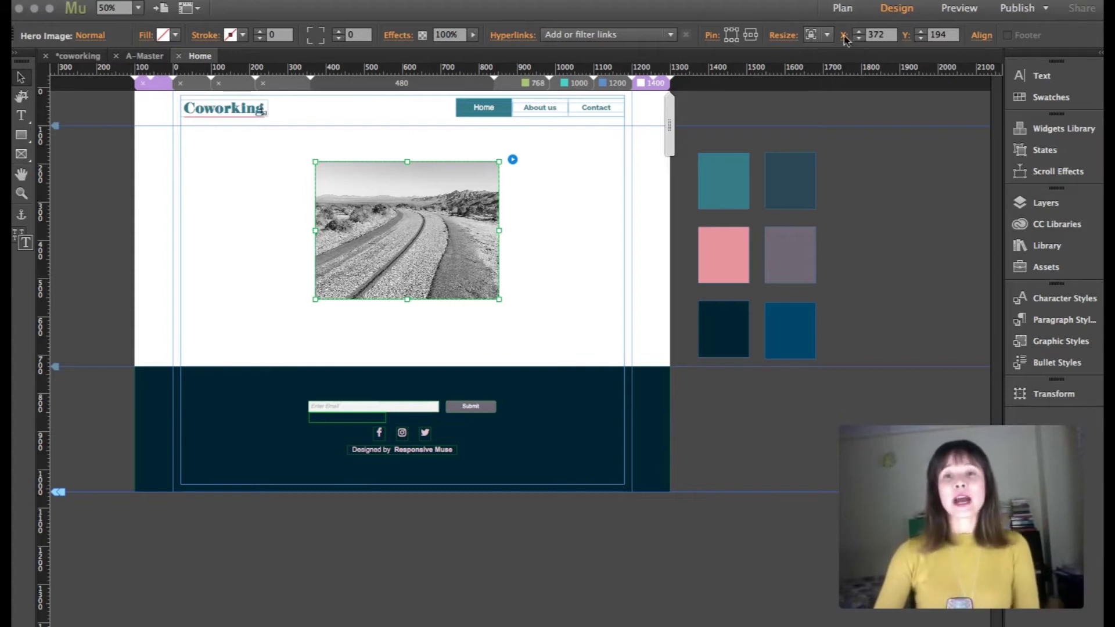
Stretch the hero image to browser width, make it 800 px tall, and move it to the page top.
click(821, 36)
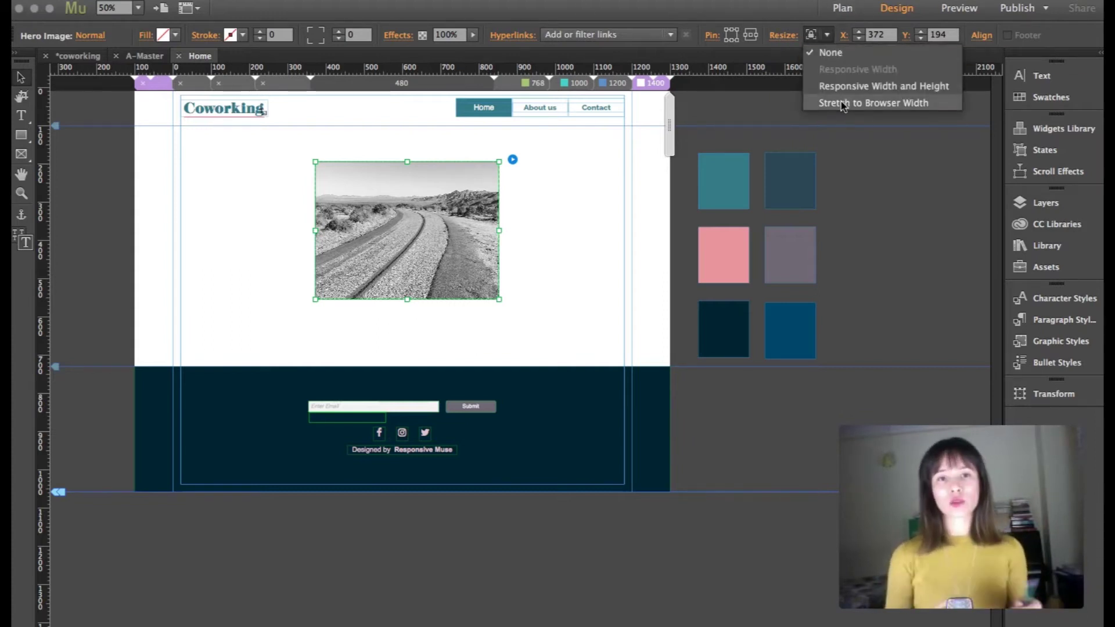
click(843, 104)
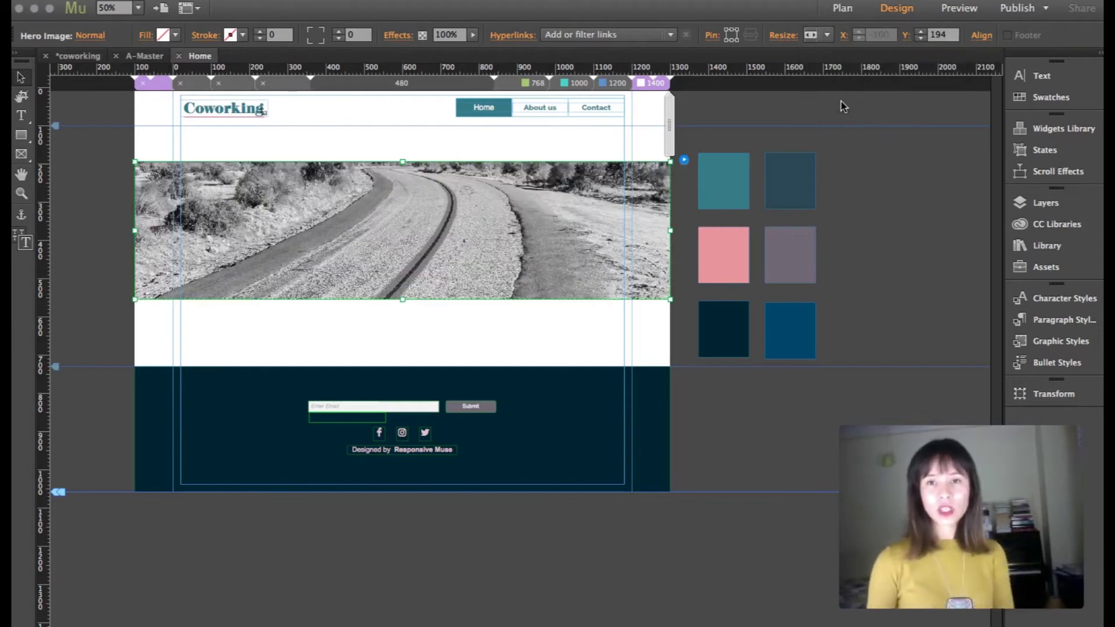
click(783, 37)
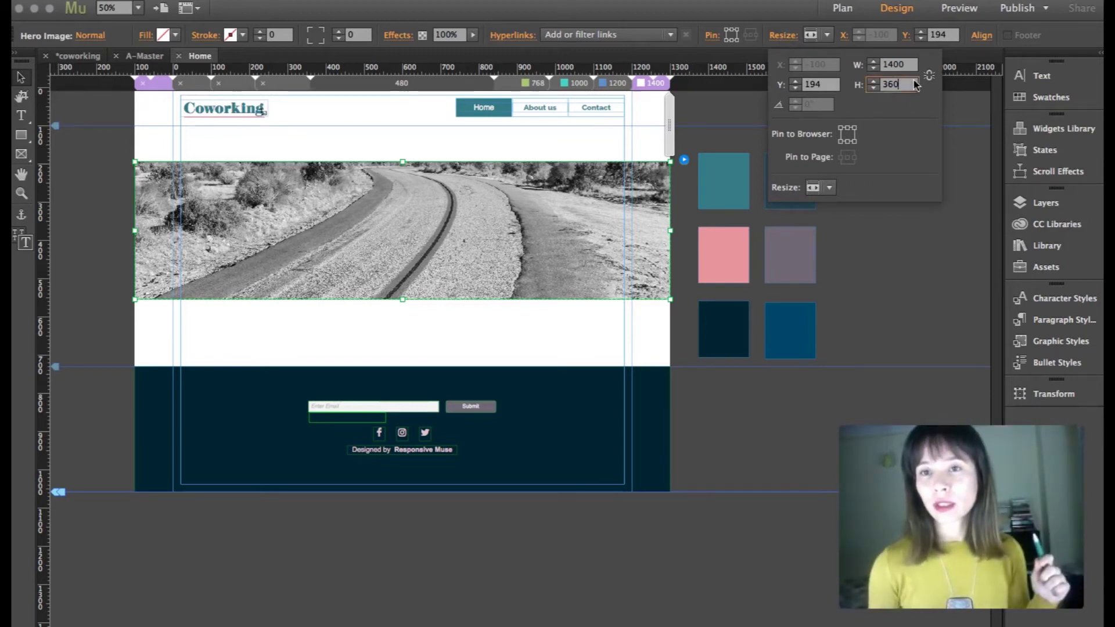
text(800)
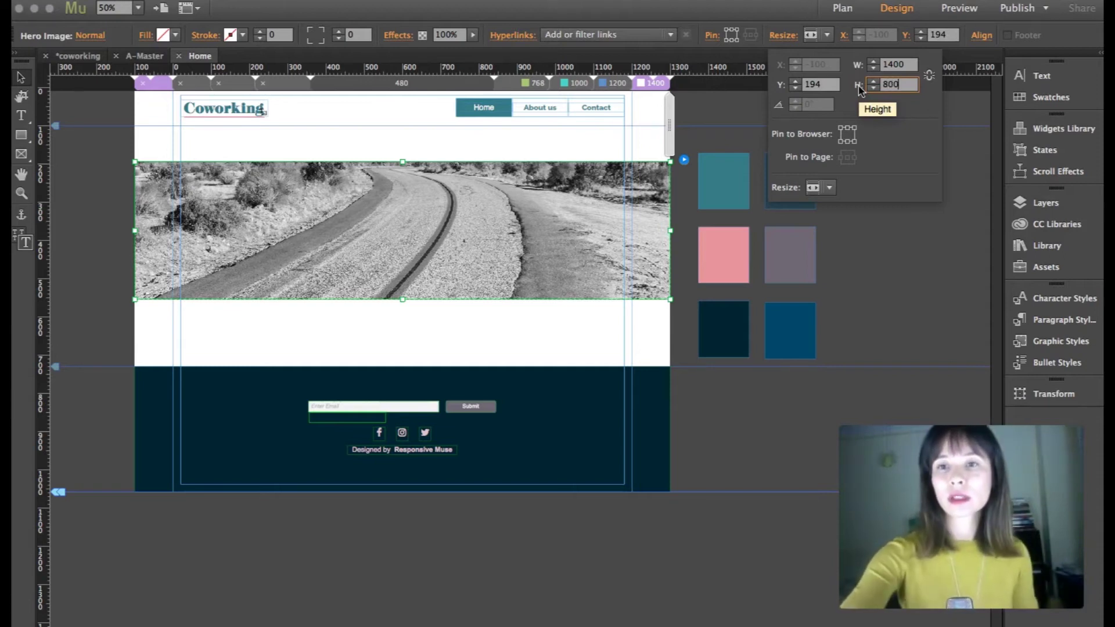
key(Return)
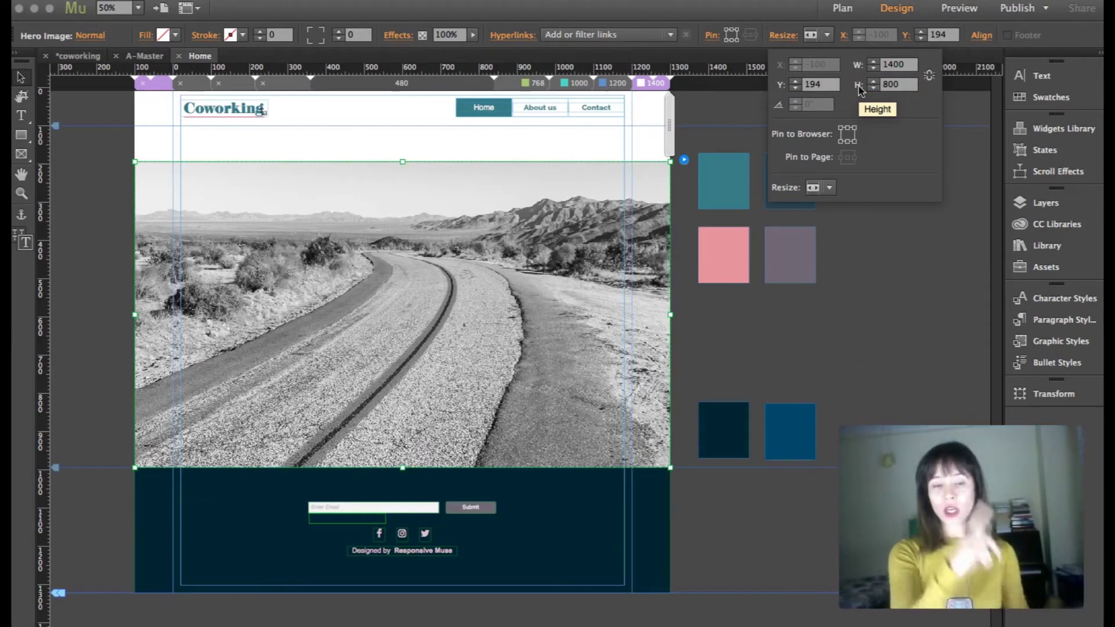
click(481, 217)
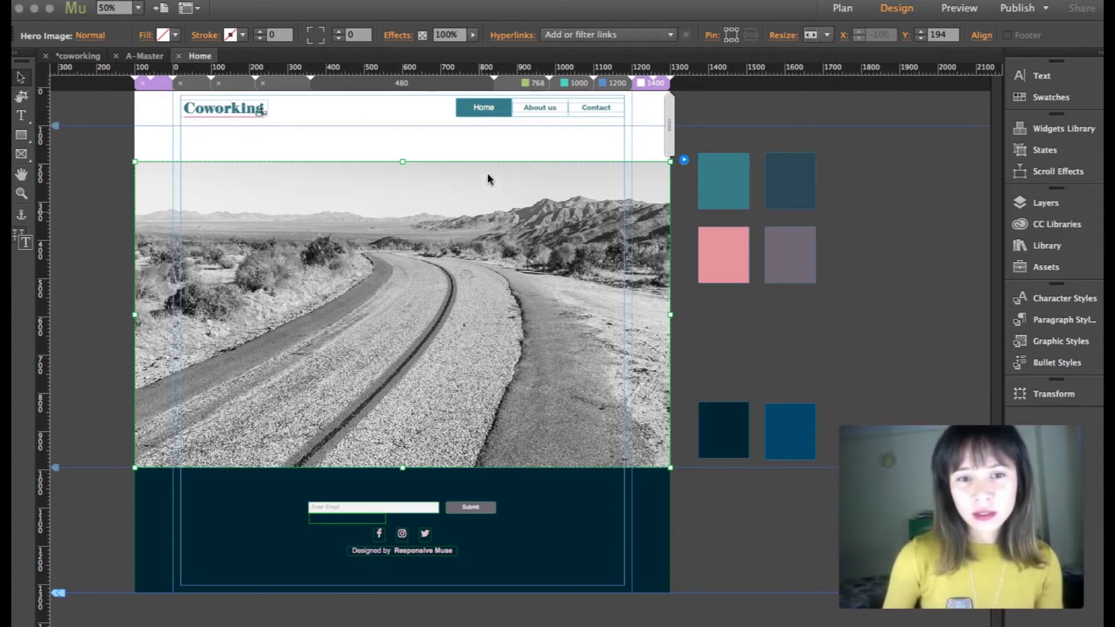
key(shift+Up)
key(shift+Up)
key(shift+Up)
key(shift+Up)
key(shift+Up)
key(shift+Up)
key(shift+Up)
key(shift+Up)
key(shift+Up)
key(shift+Up)
key(shift+Up)
key(shift+Up)
key(shift+Up)
key(shift+Up)
key(shift+Up)
key(shift+Up)
key(shift+Up)
key(shift+Up)
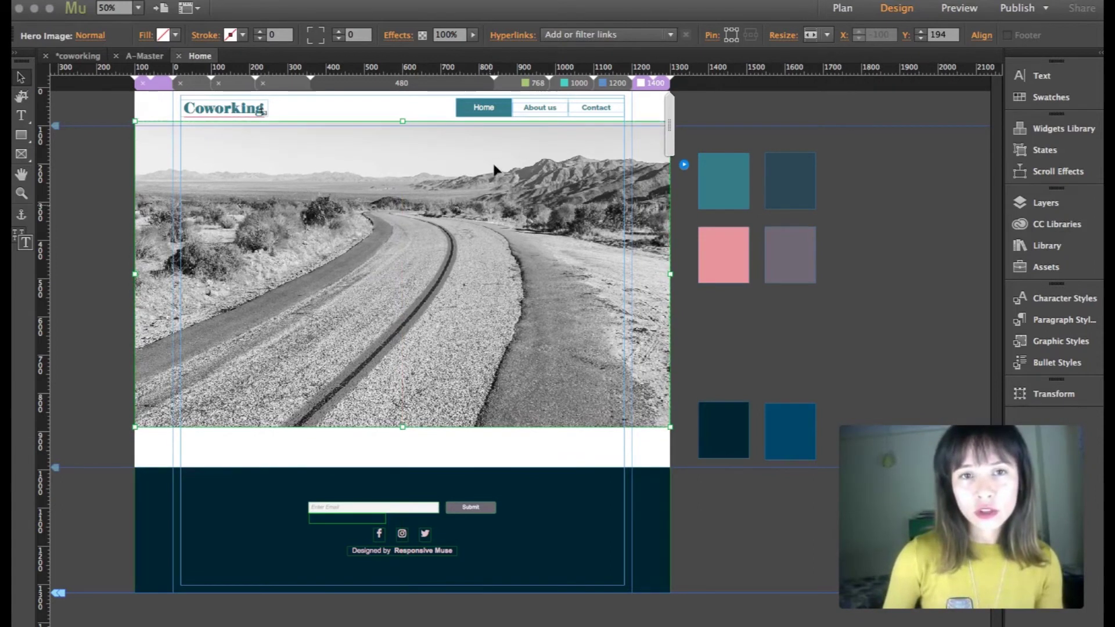
drag(496, 154, 497, 142)
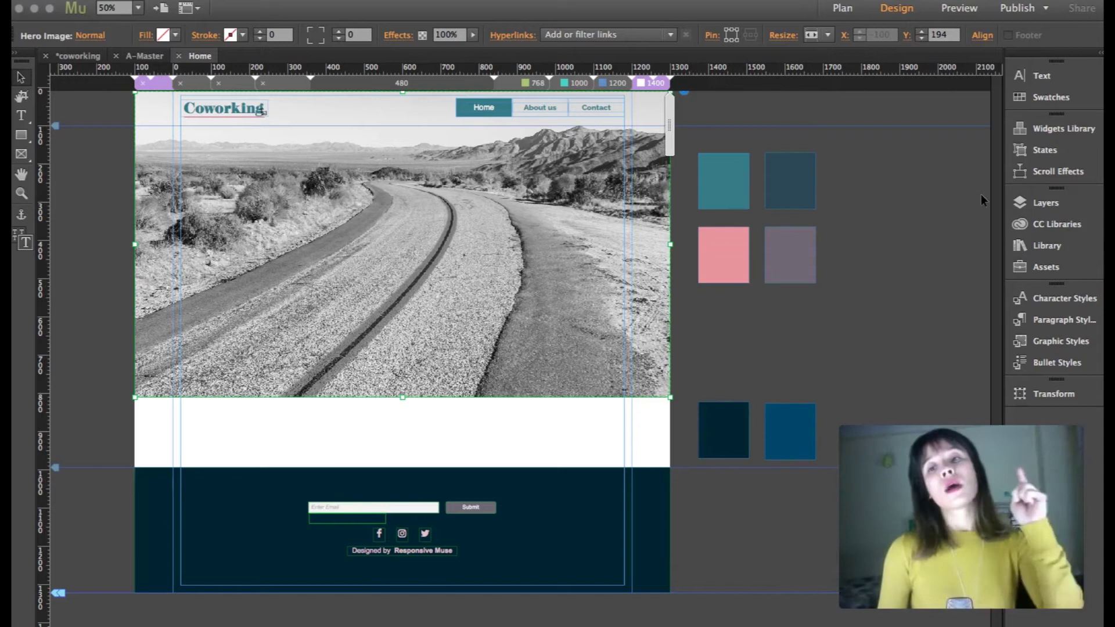
Move the Slideshow from the Footer layer into body and extend the page bottom to 1203 px.
click(1038, 204)
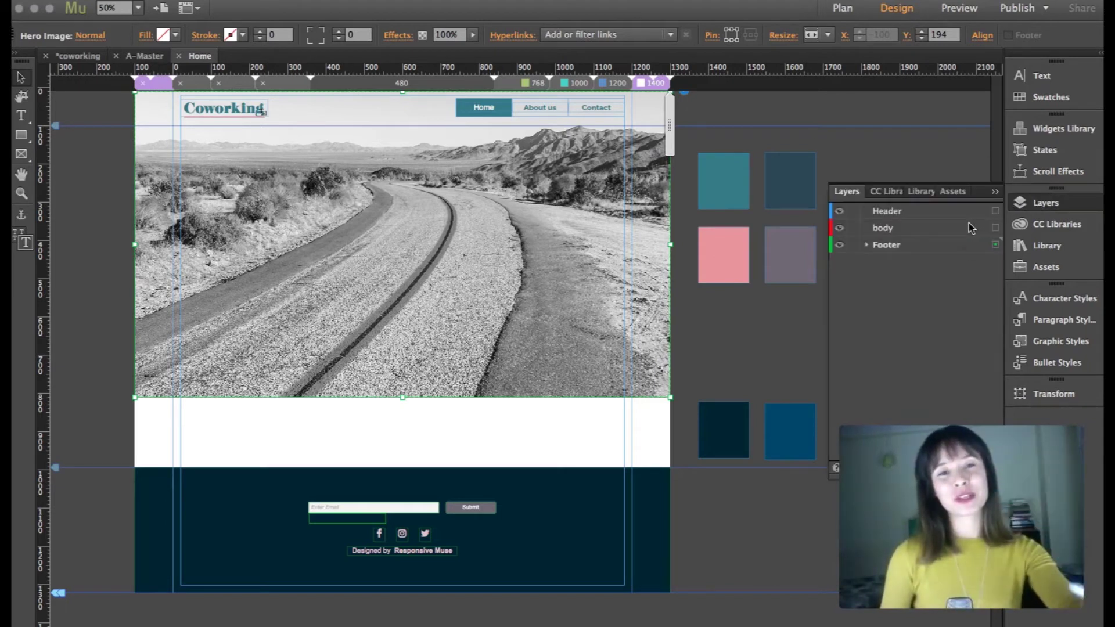
click(867, 244)
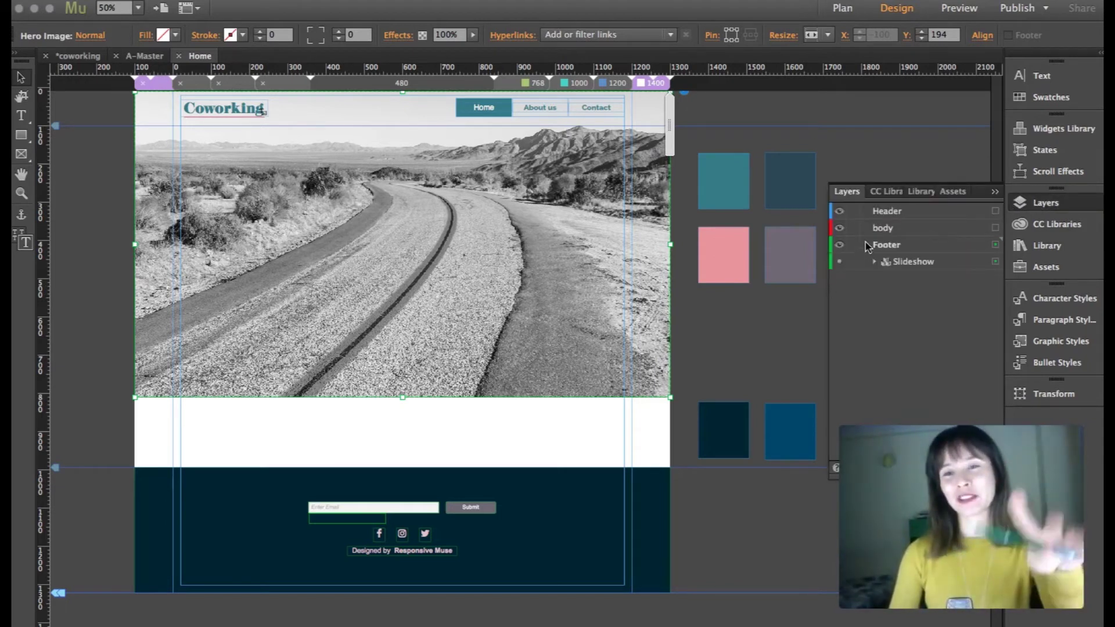
drag(895, 261, 889, 237)
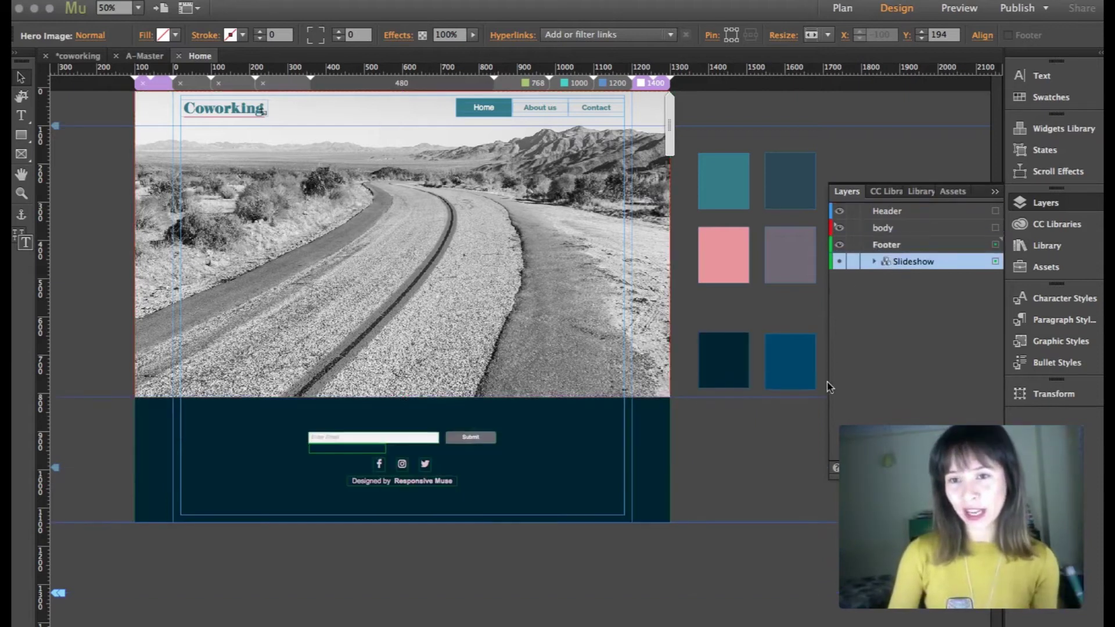
click(992, 194)
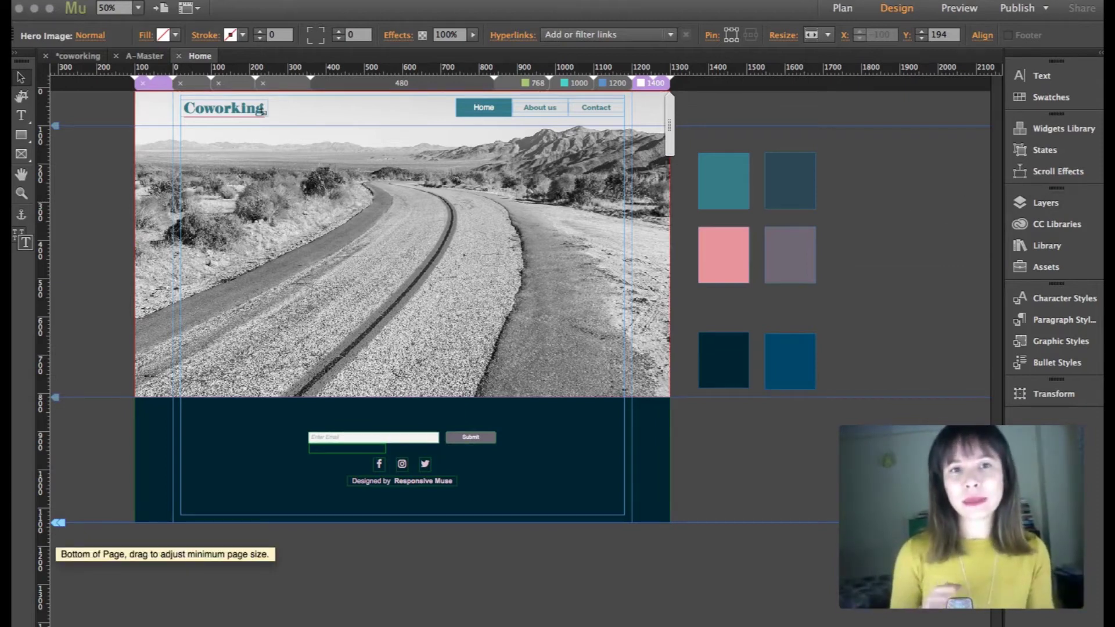
drag(59, 523, 57, 596)
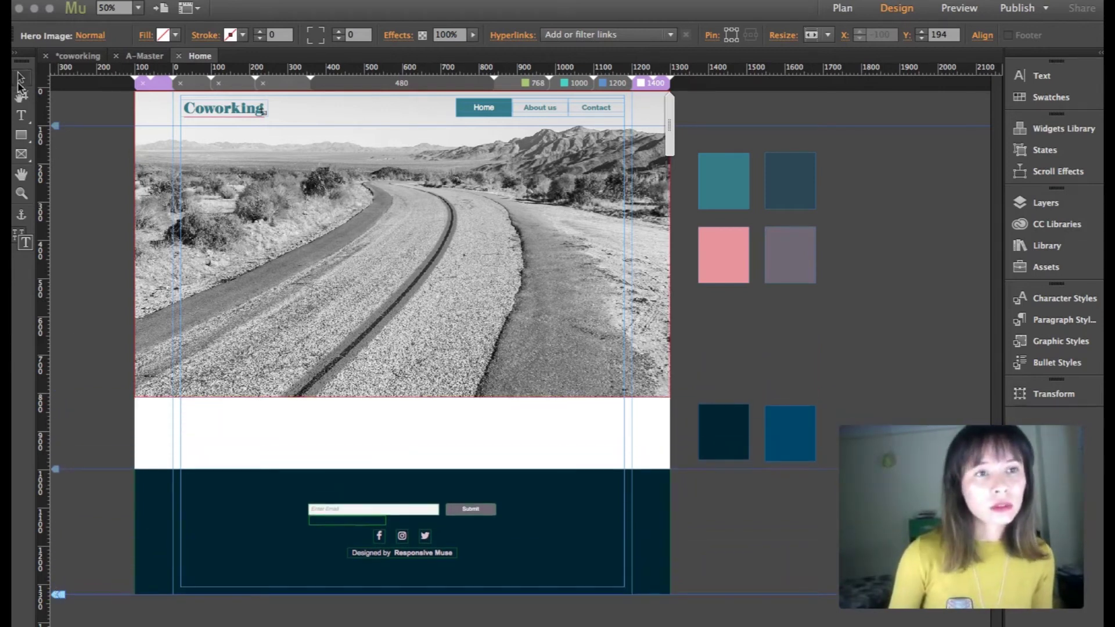
Add the three images from the slideshow folder to the slideshow.
click(878, 145)
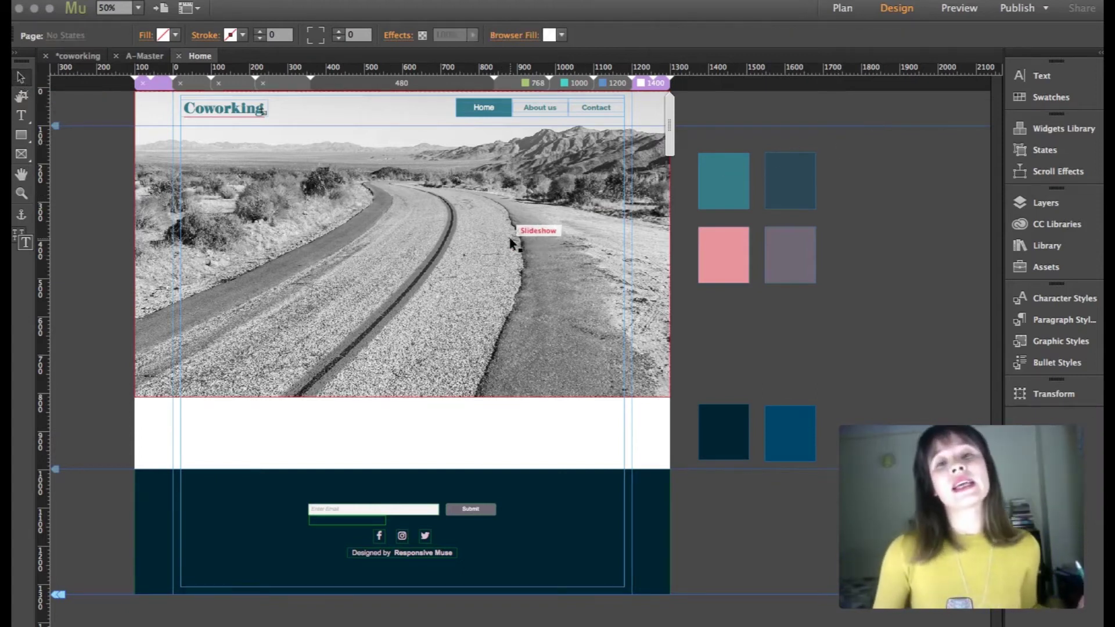
click(509, 257)
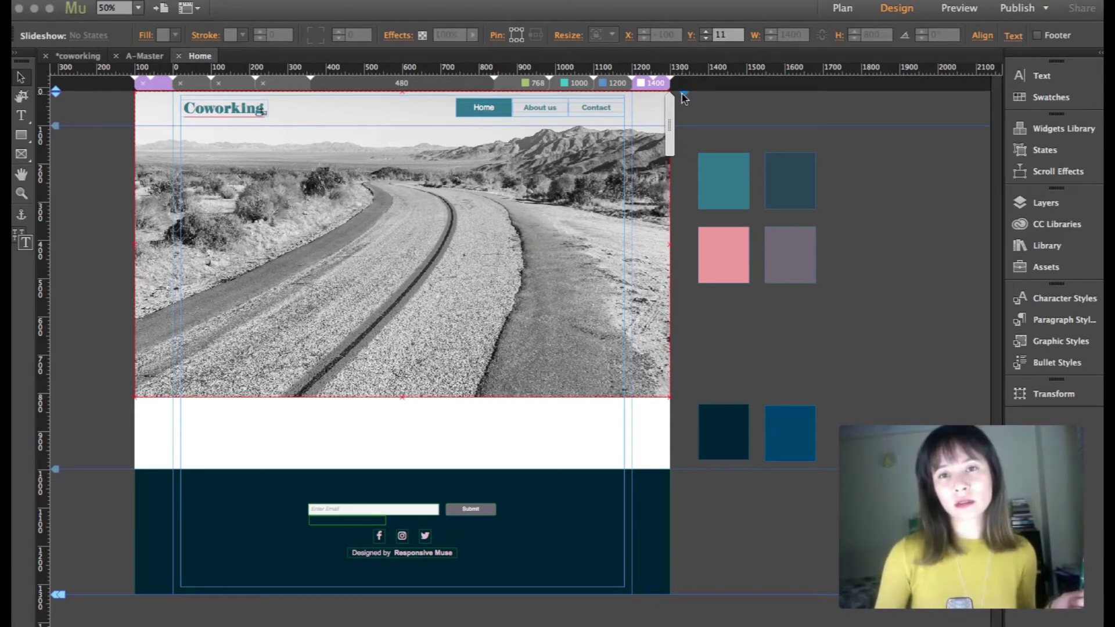
click(738, 119)
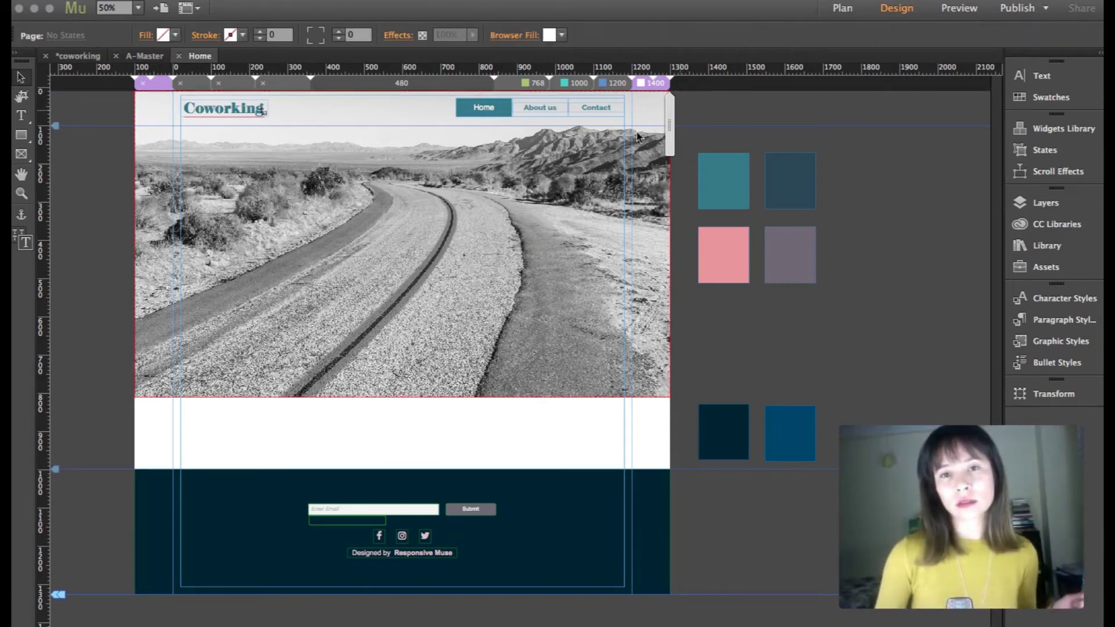
click(663, 122)
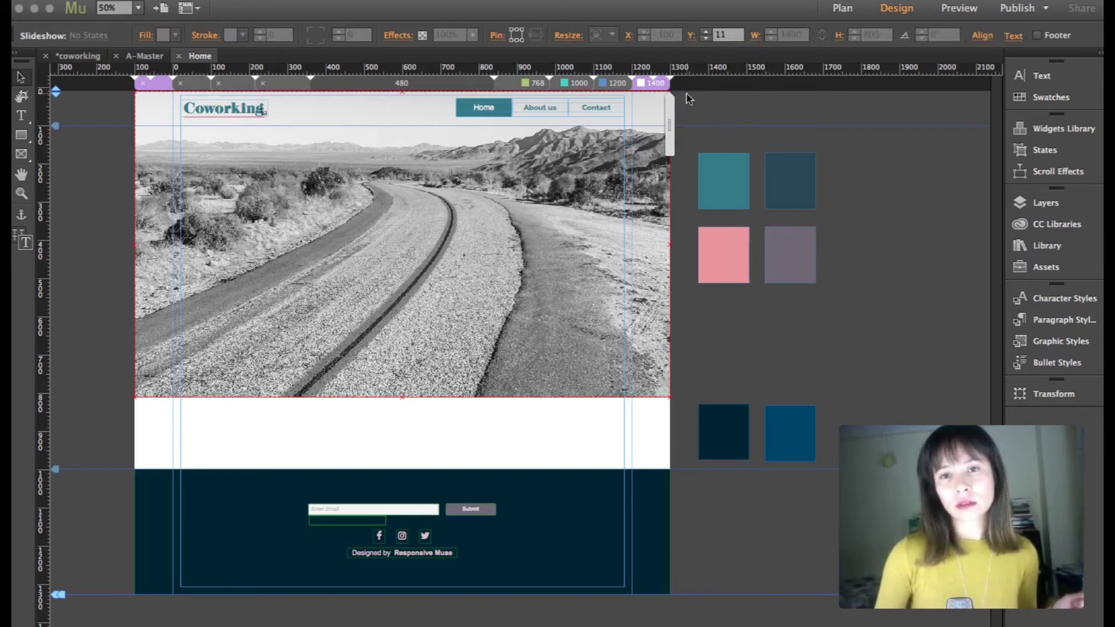
click(685, 93)
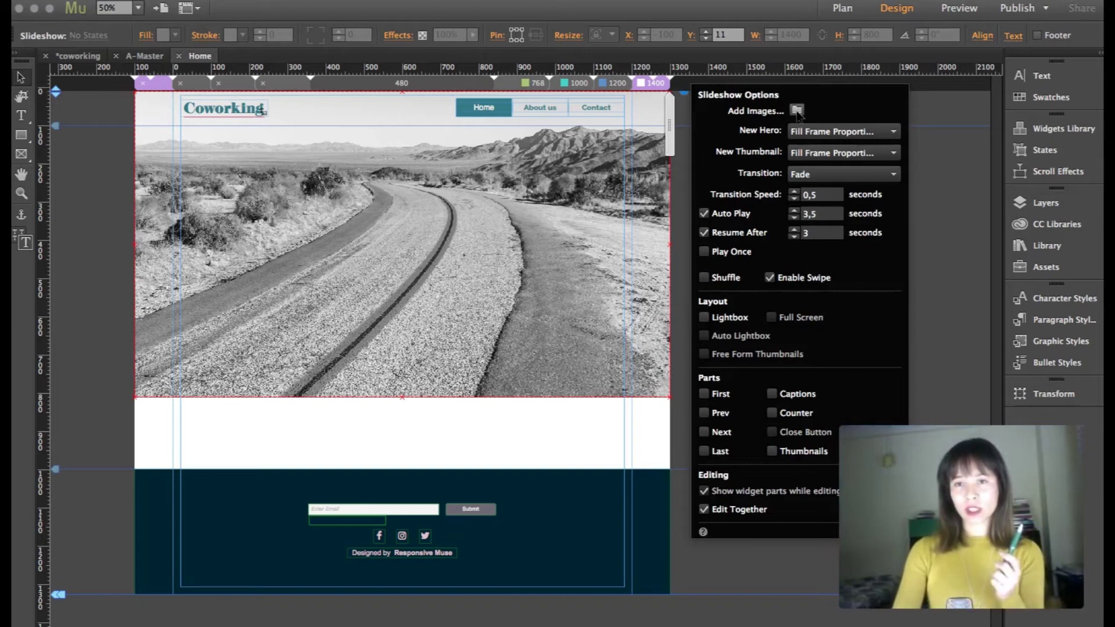
click(797, 110)
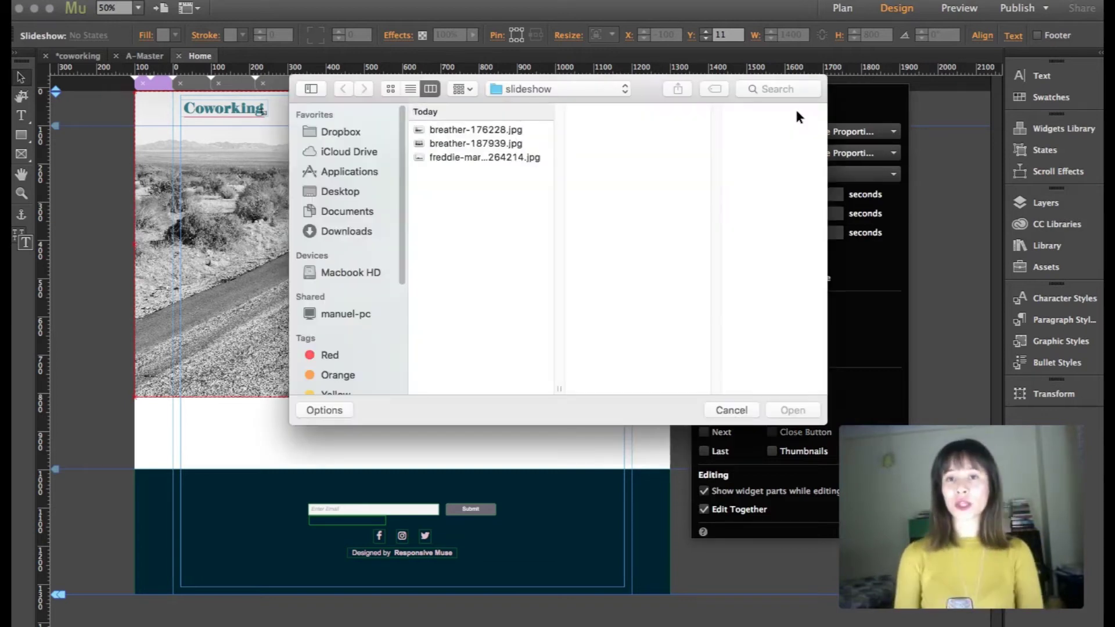
click(458, 133)
shift+click(460, 158)
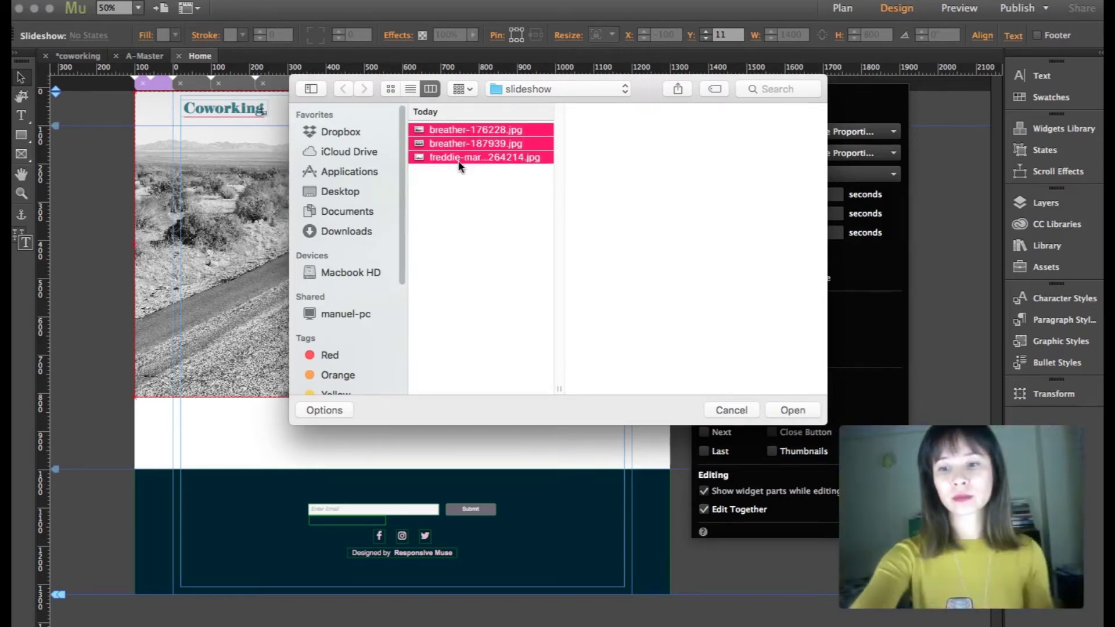
key(Return)
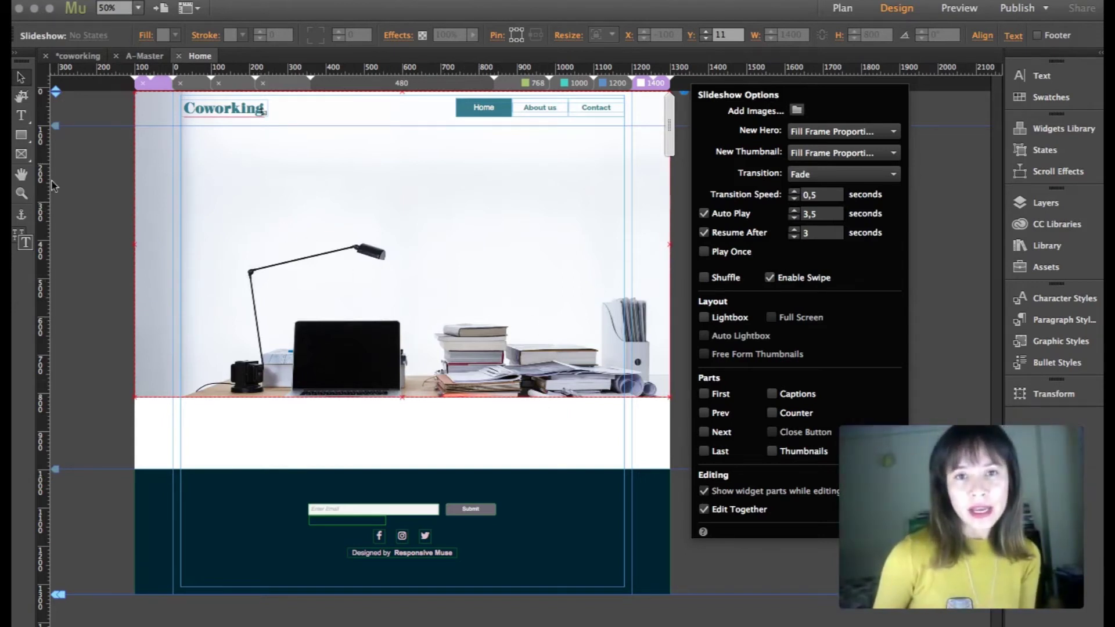
Set the slideshow's transition to Vertical.
click(93, 329)
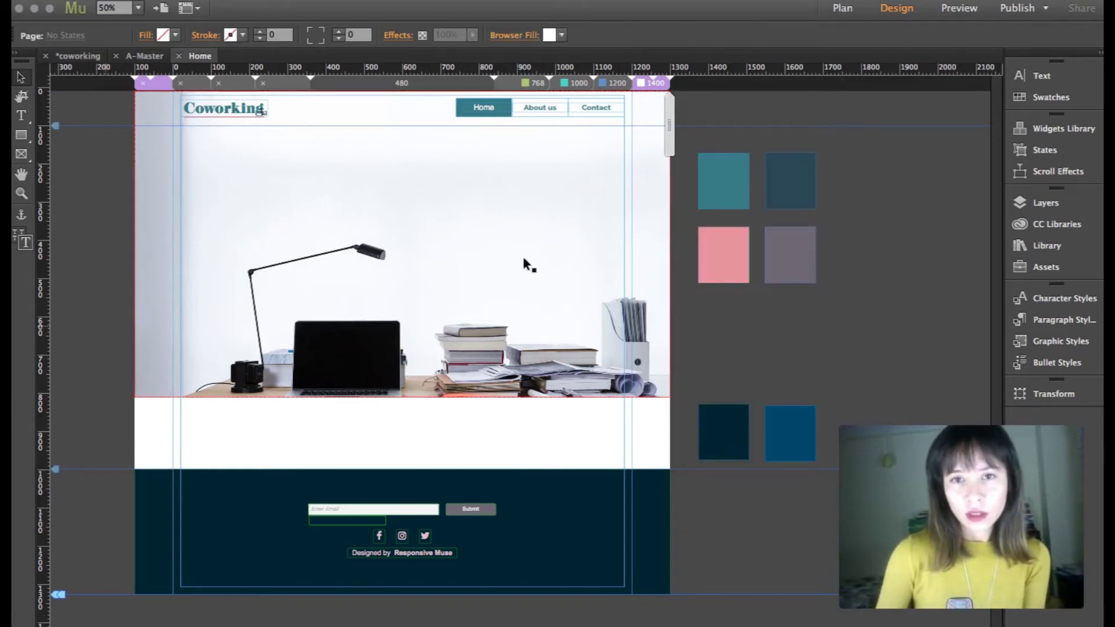
click(644, 158)
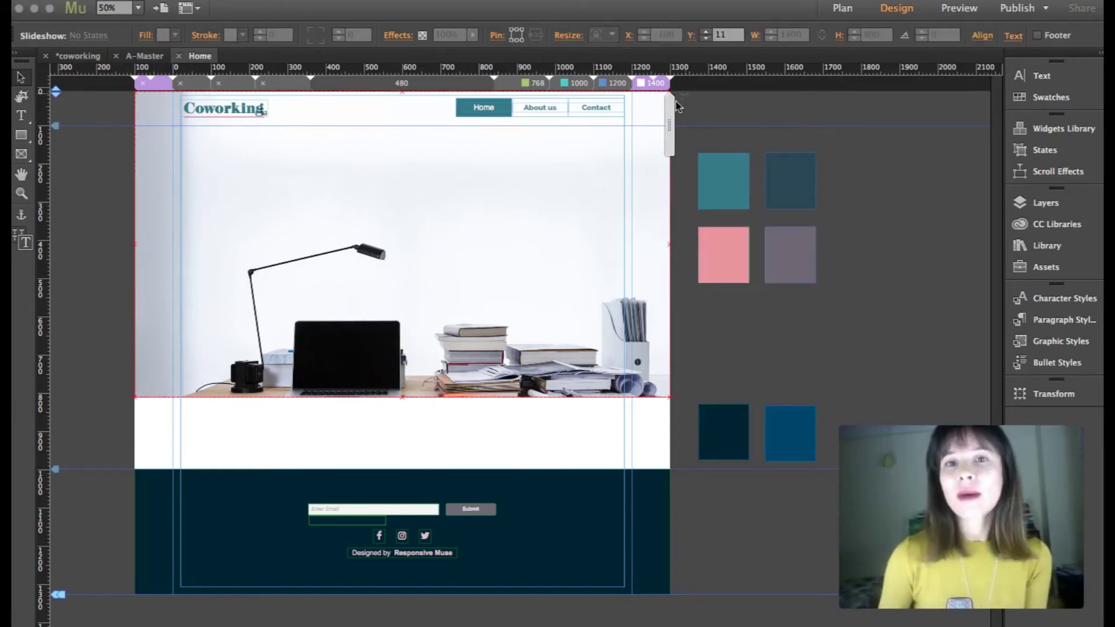
click(684, 93)
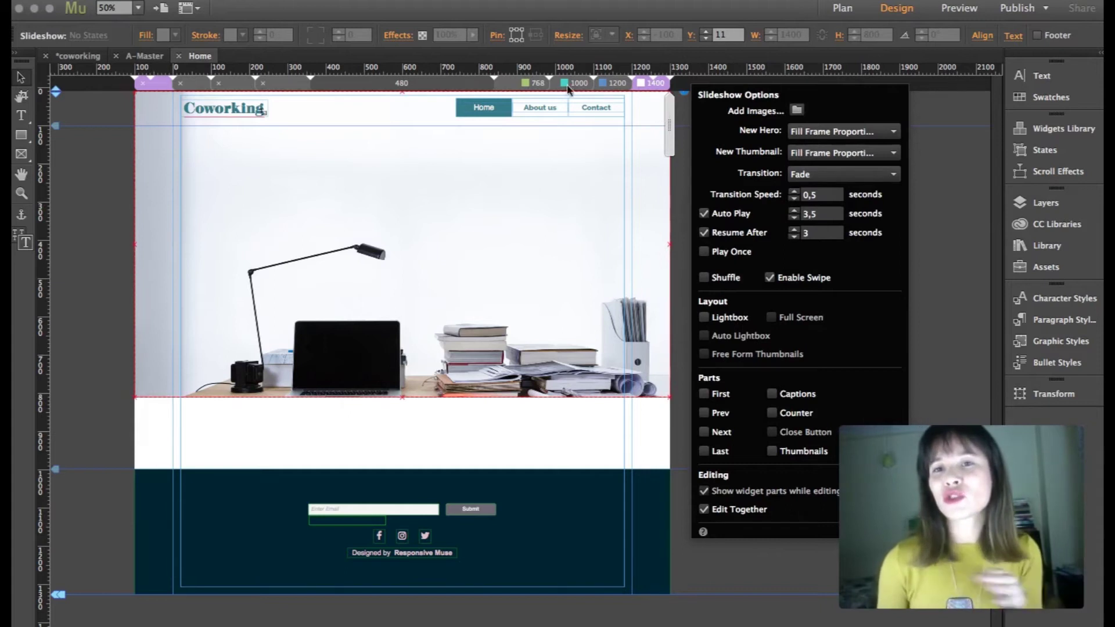
click(843, 174)
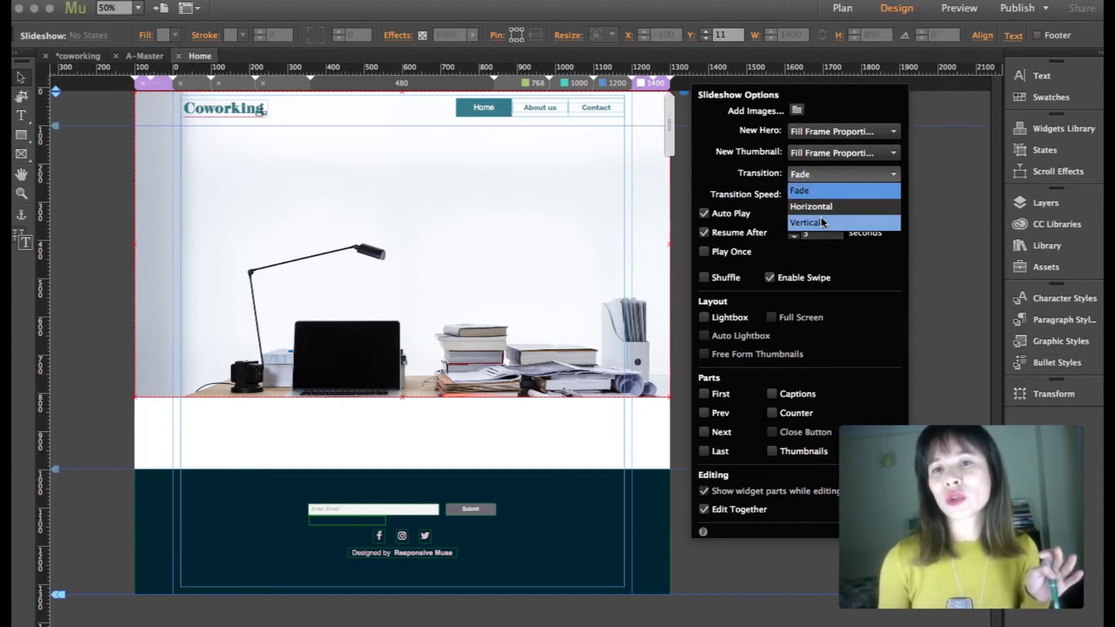
click(822, 223)
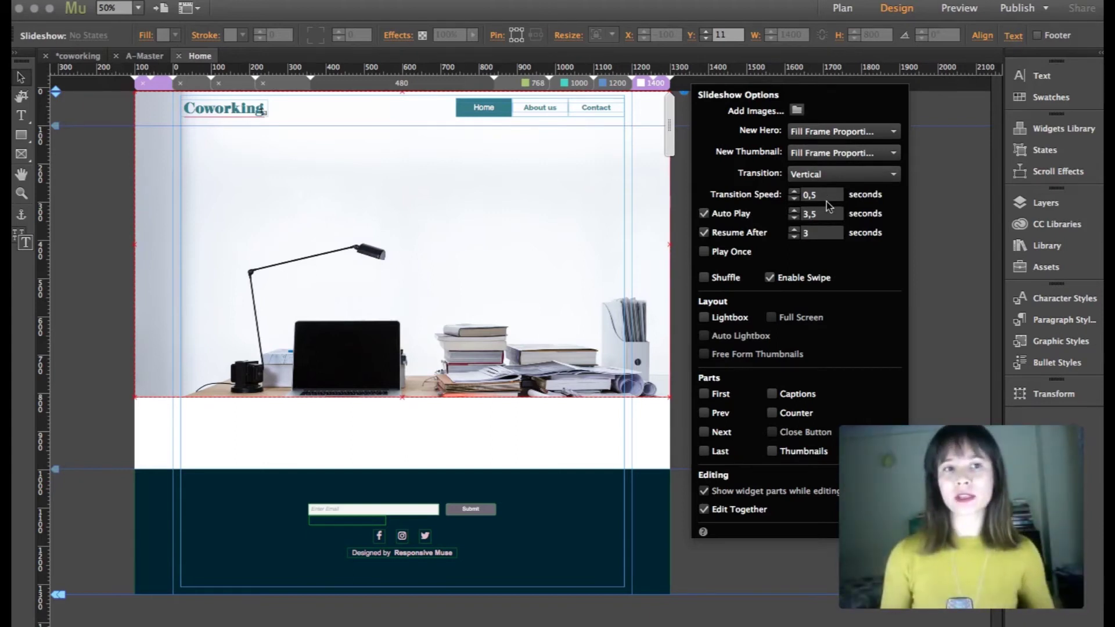
click(90, 192)
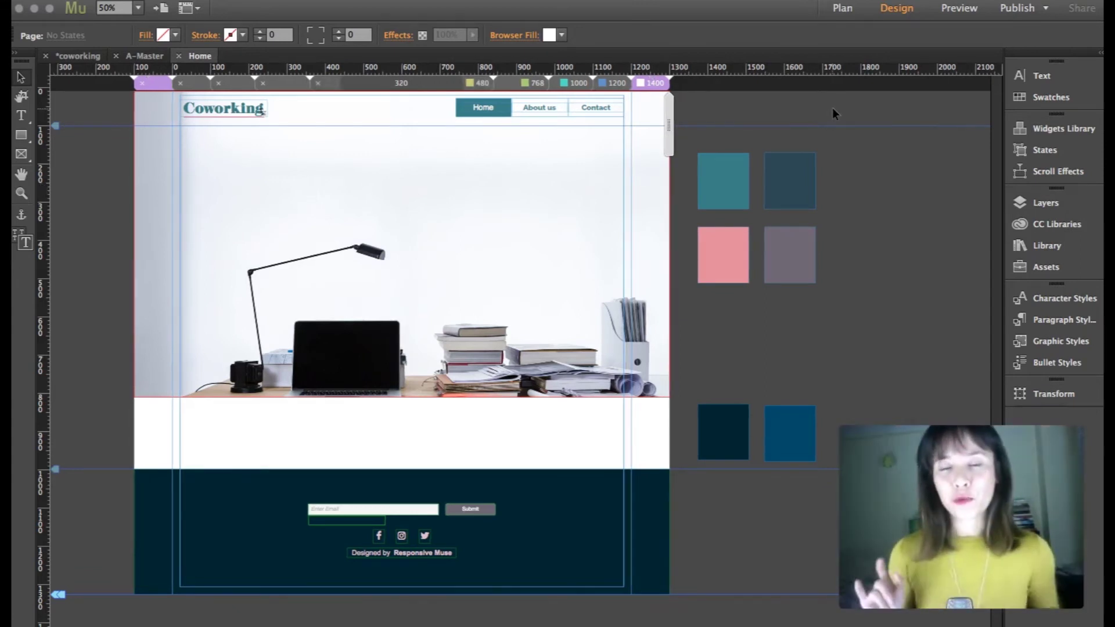
click(617, 84)
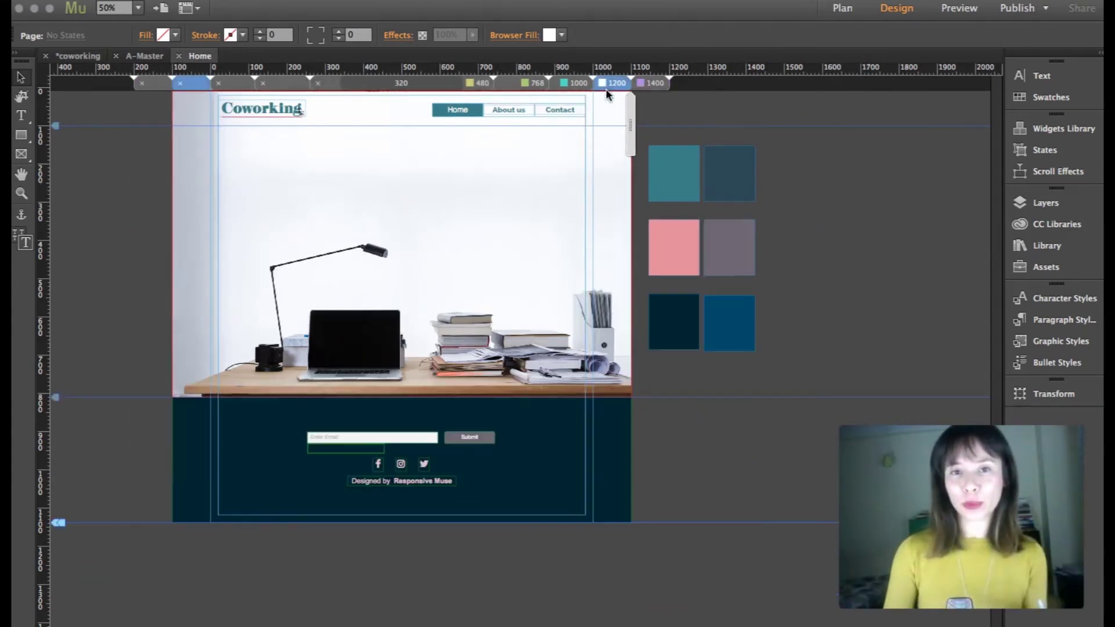
click(605, 190)
click(604, 204)
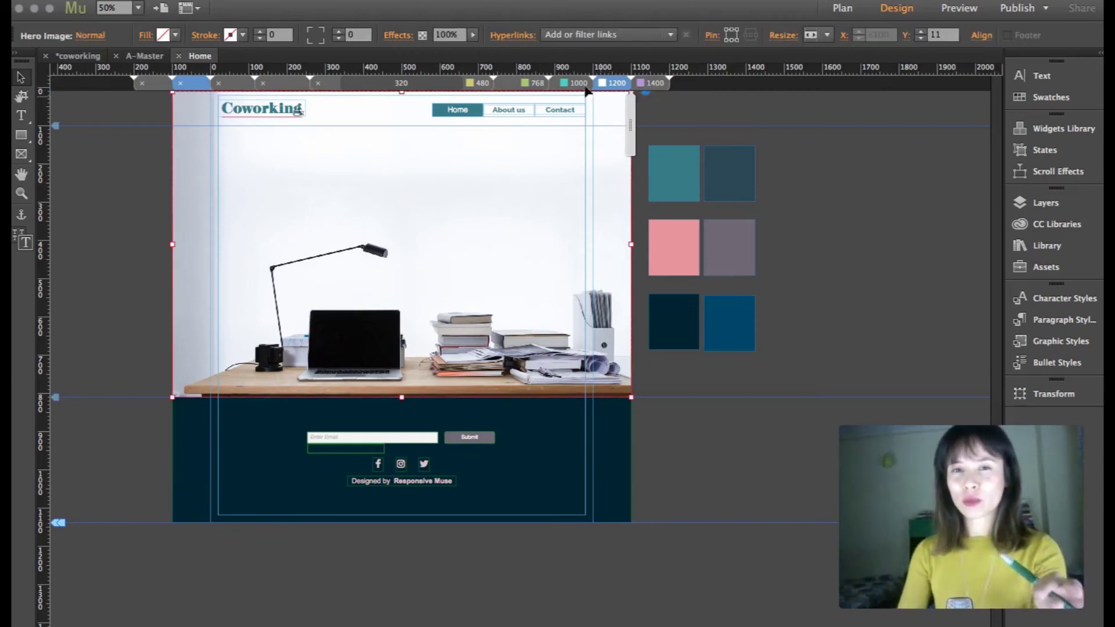
click(537, 85)
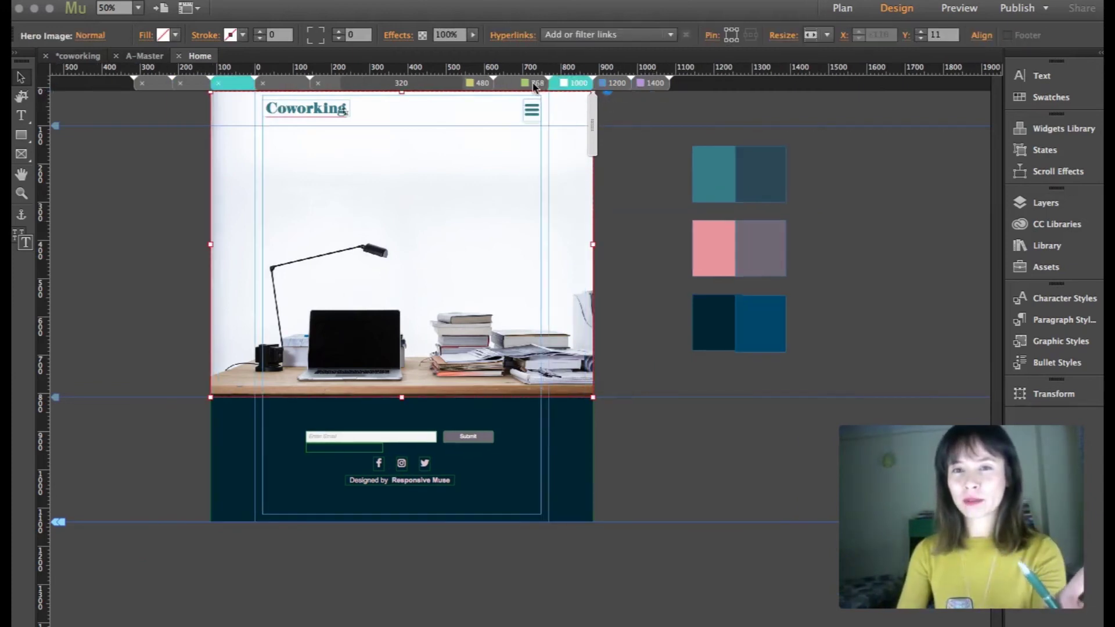
click(471, 84)
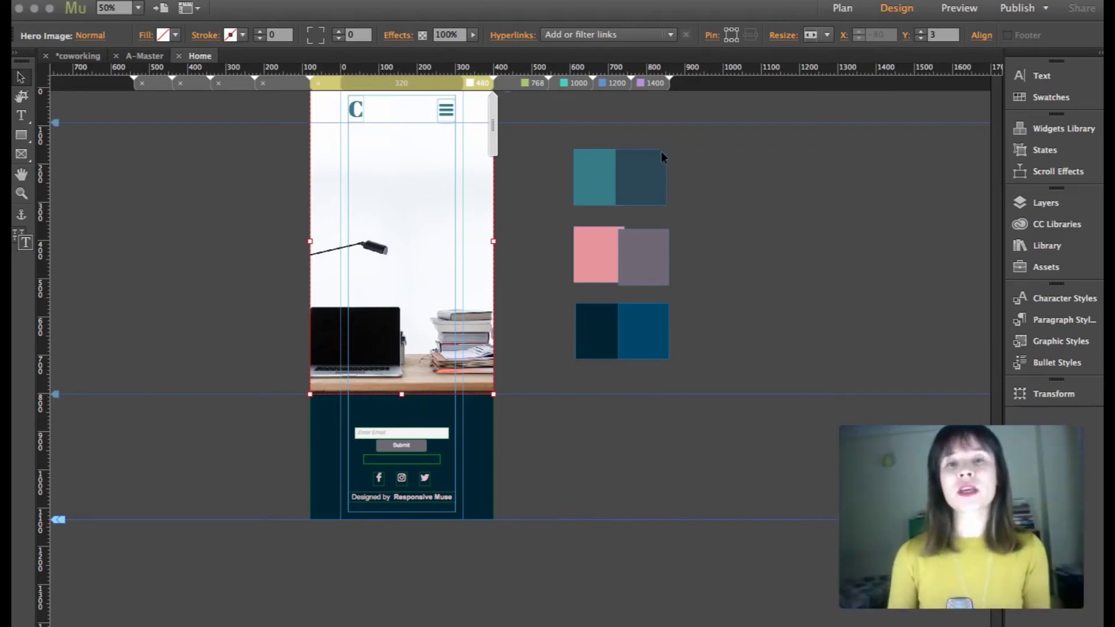
At the 1200 breakpoint, push the page bottom down and set the hero height to 730 px.
click(651, 83)
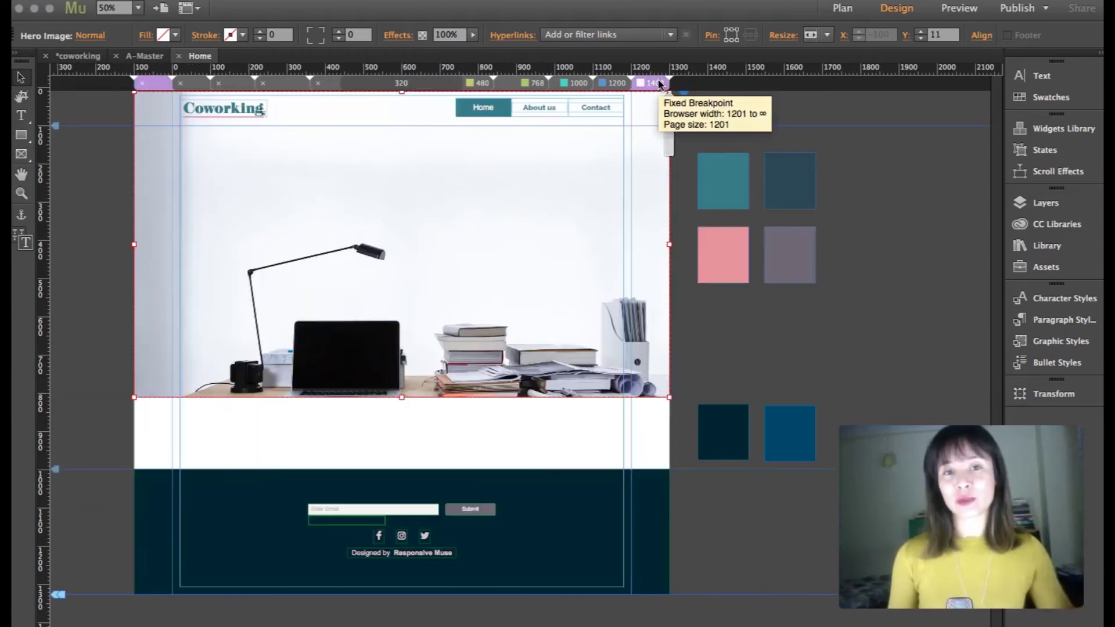
click(618, 85)
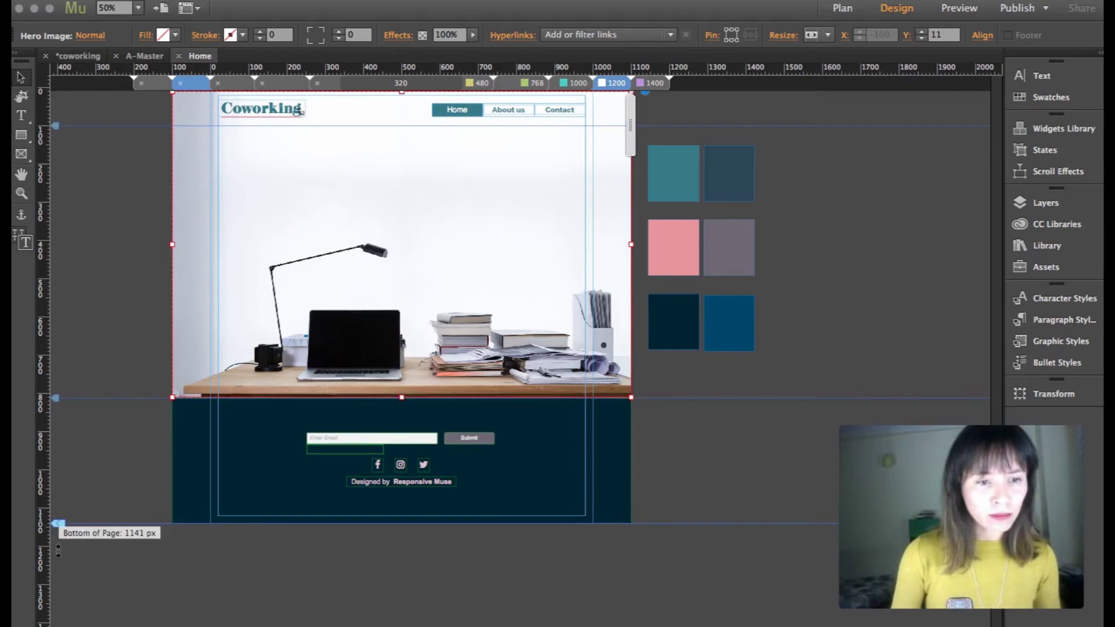
drag(58, 523, 58, 586)
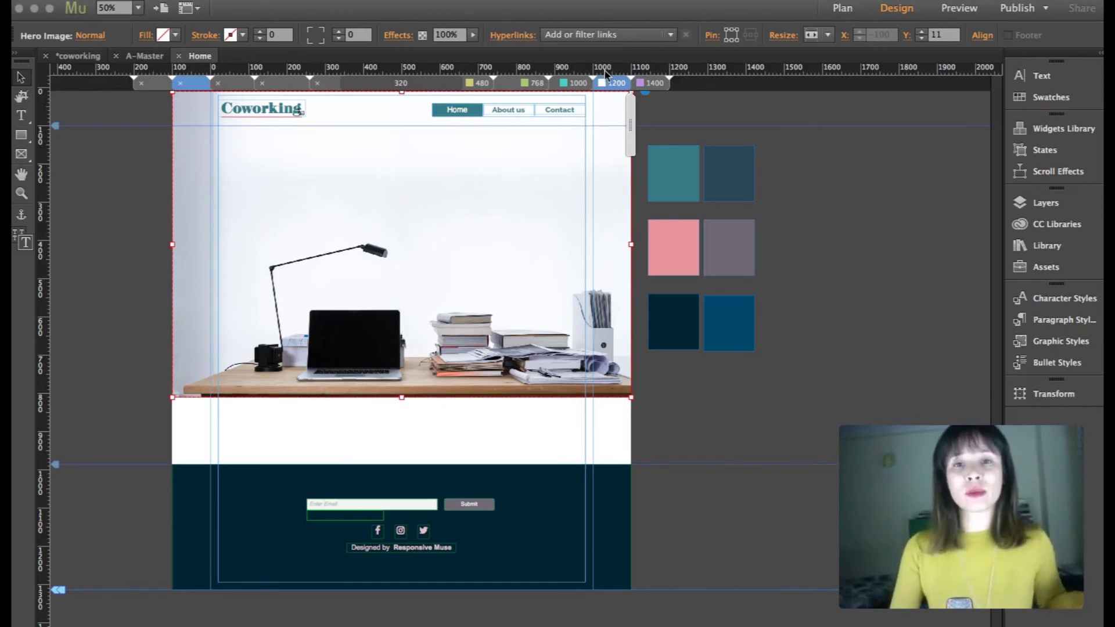
drag(400, 394, 399, 374)
click(784, 36)
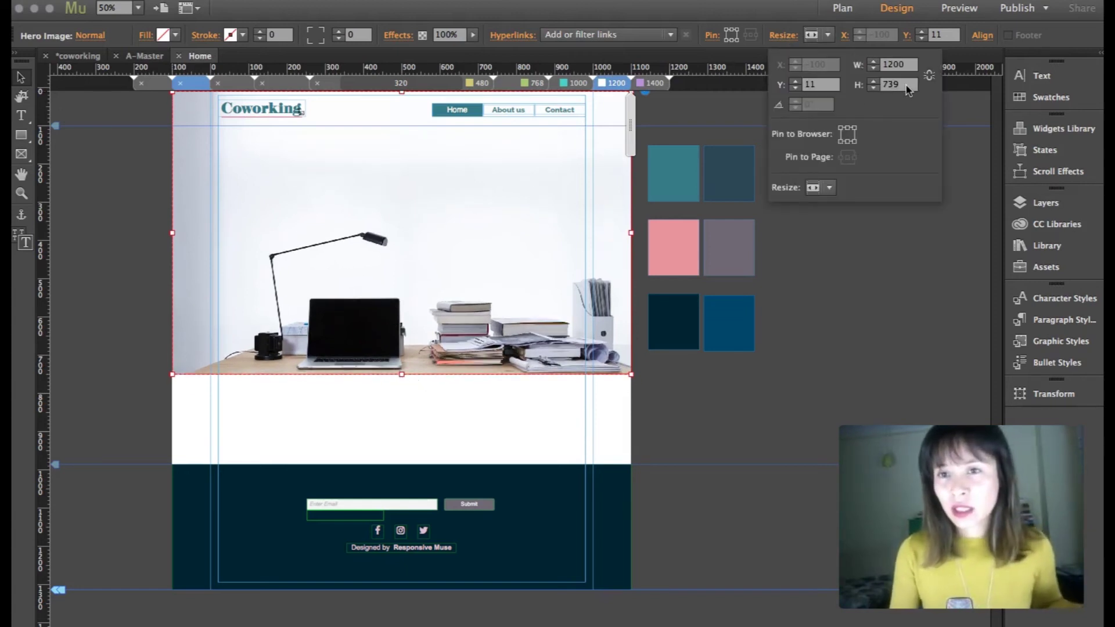
click(892, 85)
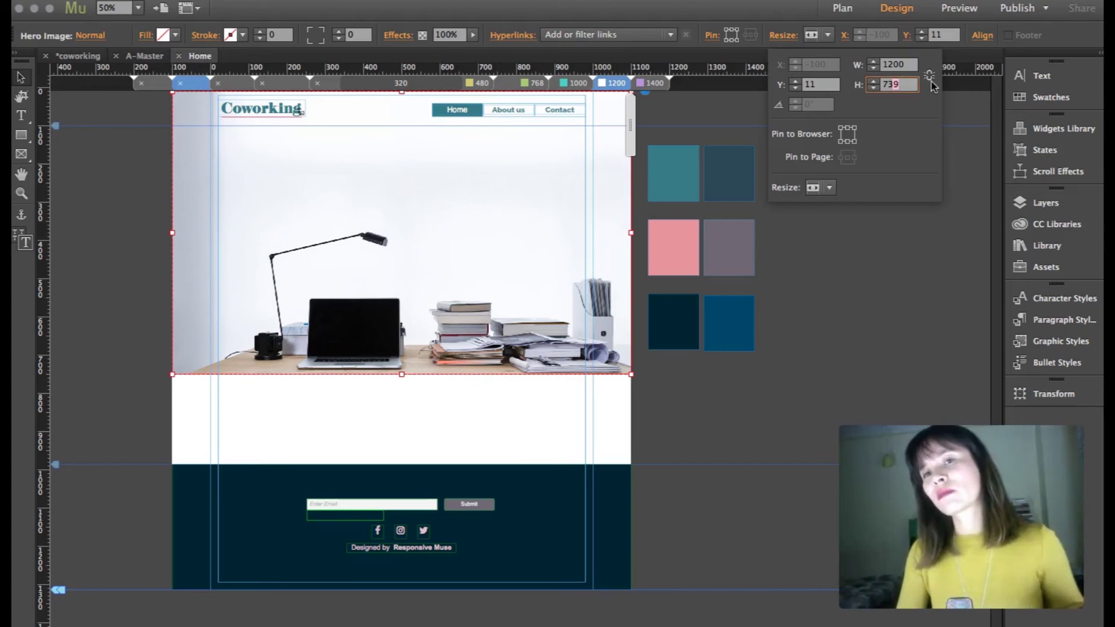
key(Return)
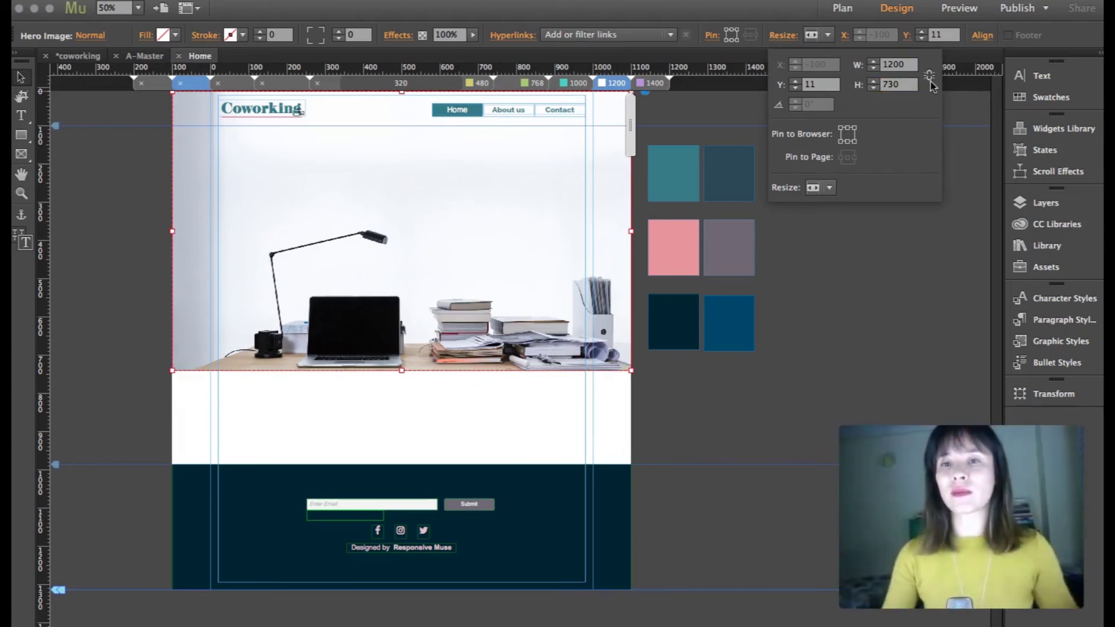
Set the hero image height to 600 px at the 1000 breakpoint.
click(575, 83)
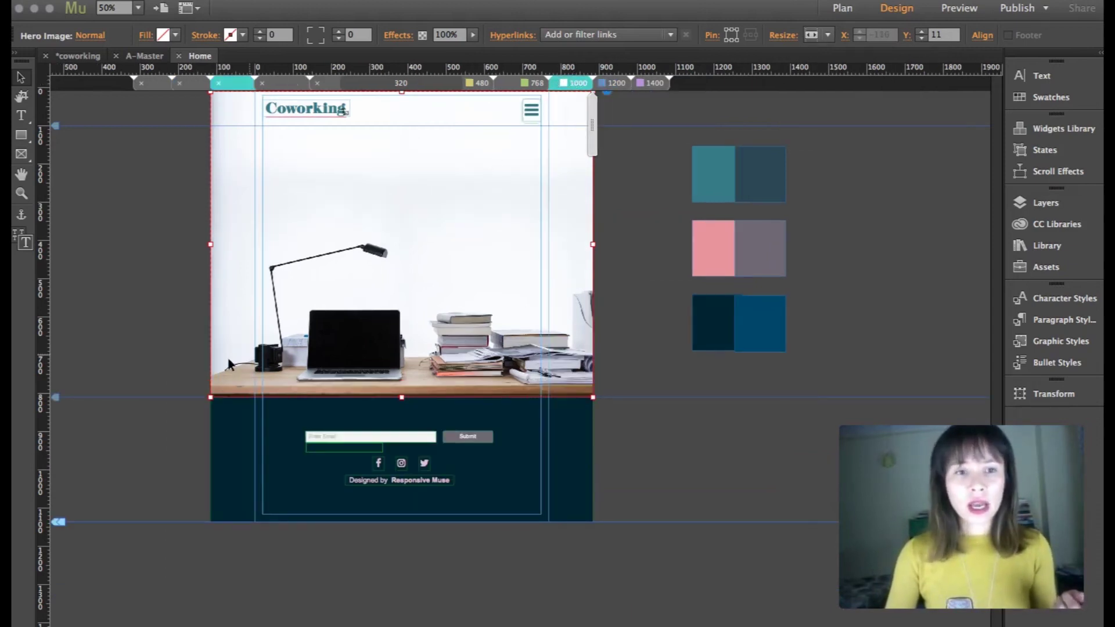
click(781, 36)
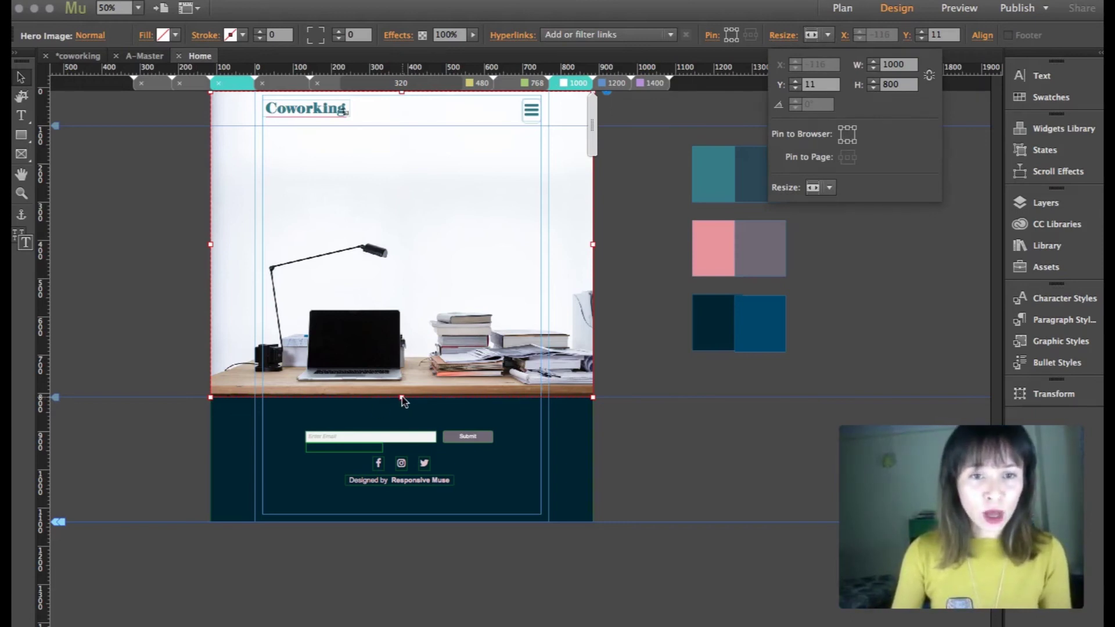
drag(401, 398, 402, 304)
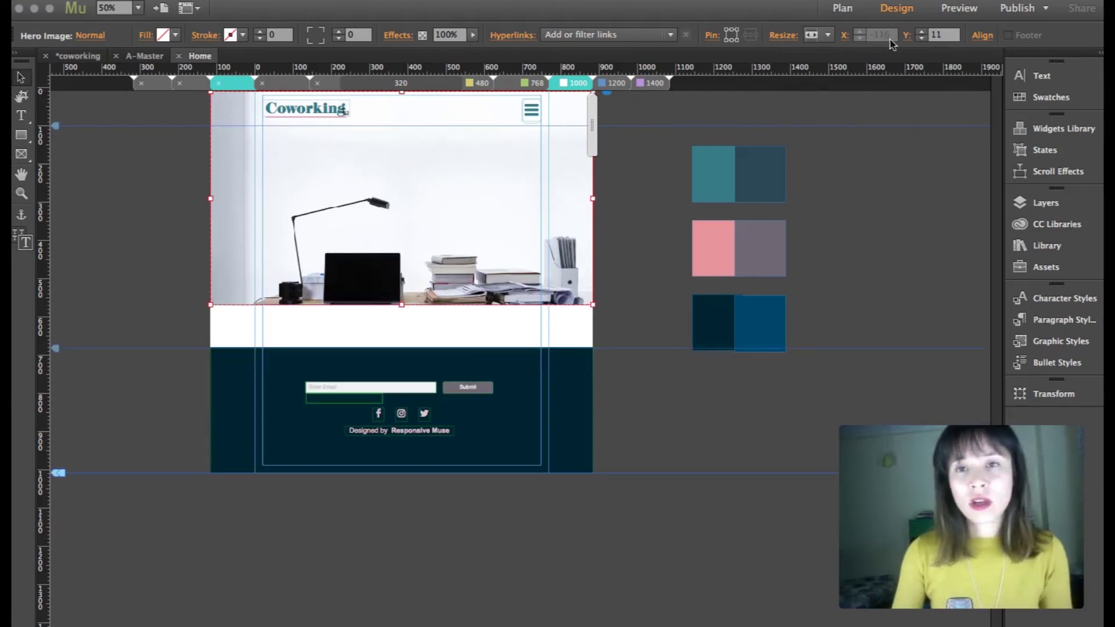
click(781, 36)
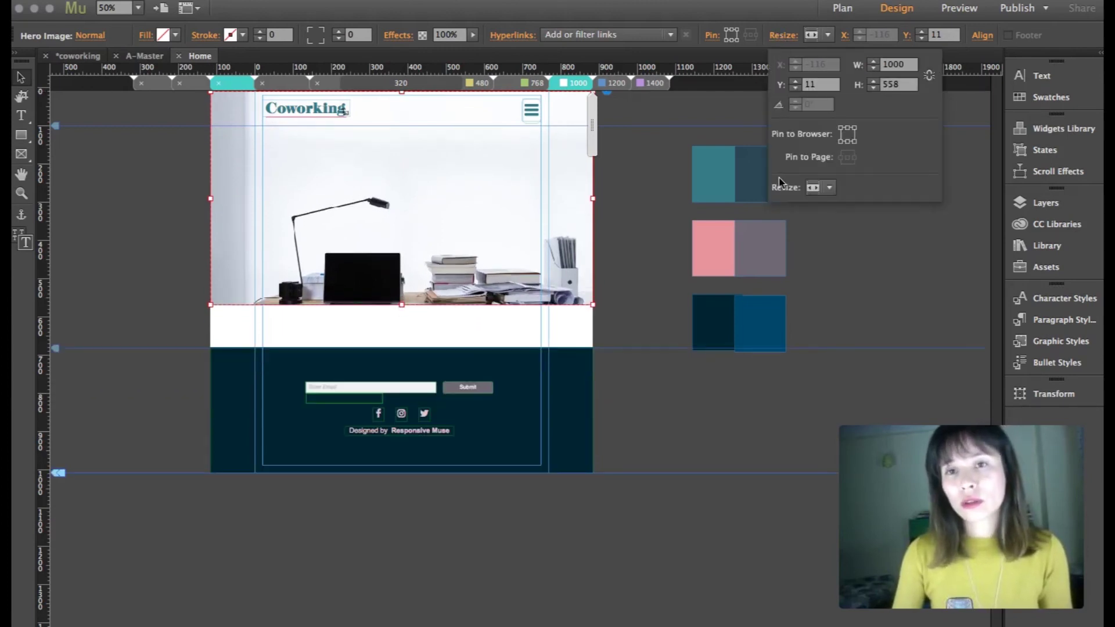
click(911, 90)
text(600)
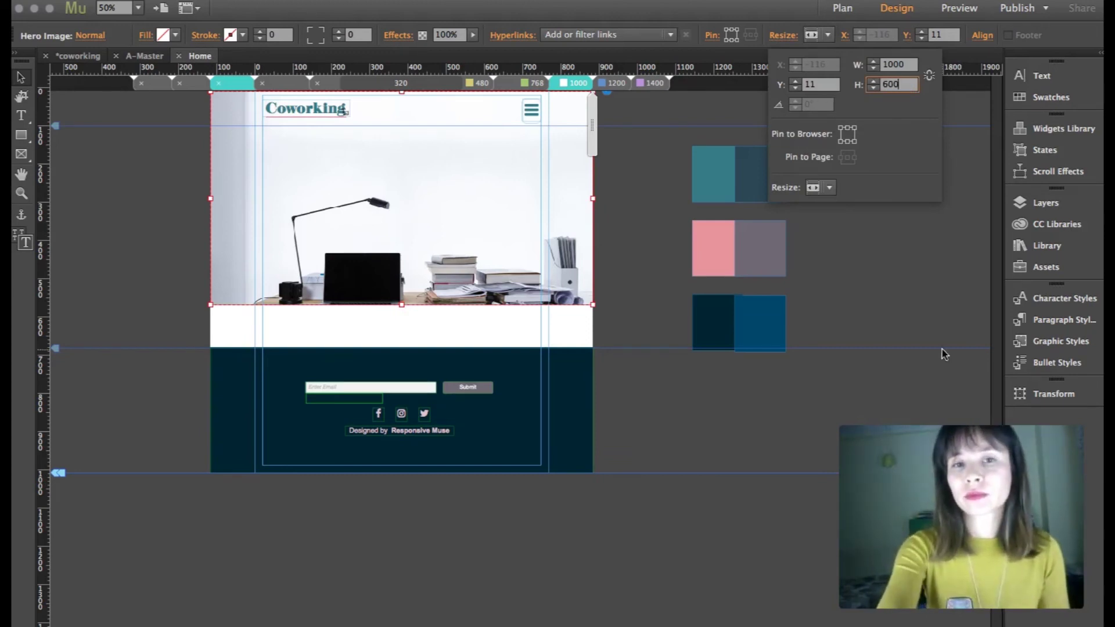
key(Return)
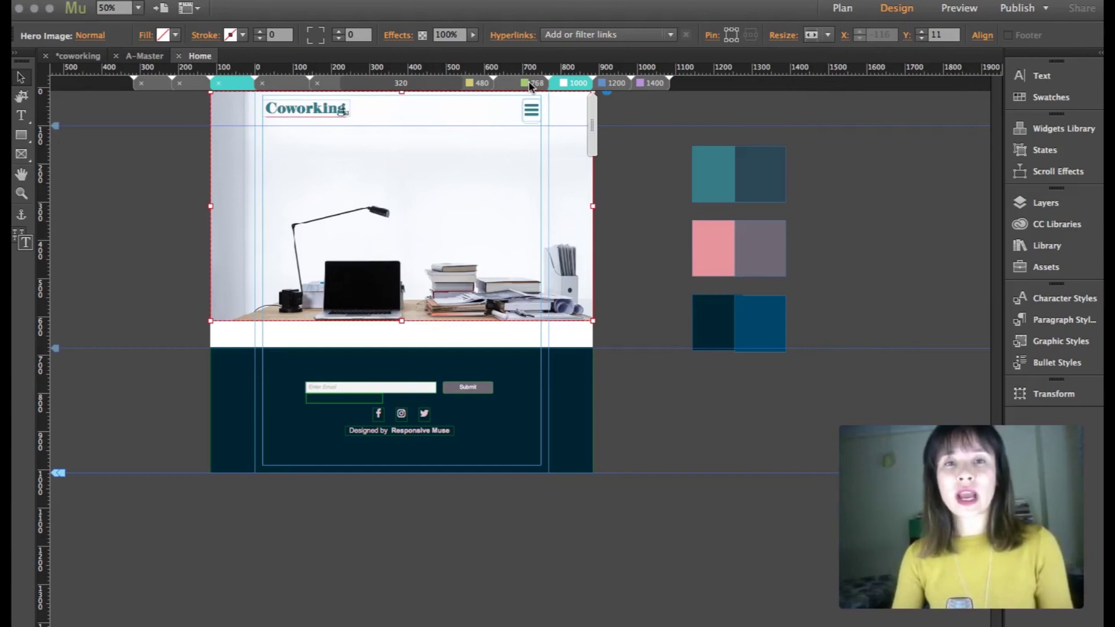
Set the hero image height to 500 px at the 768 breakpoint.
click(530, 84)
click(828, 36)
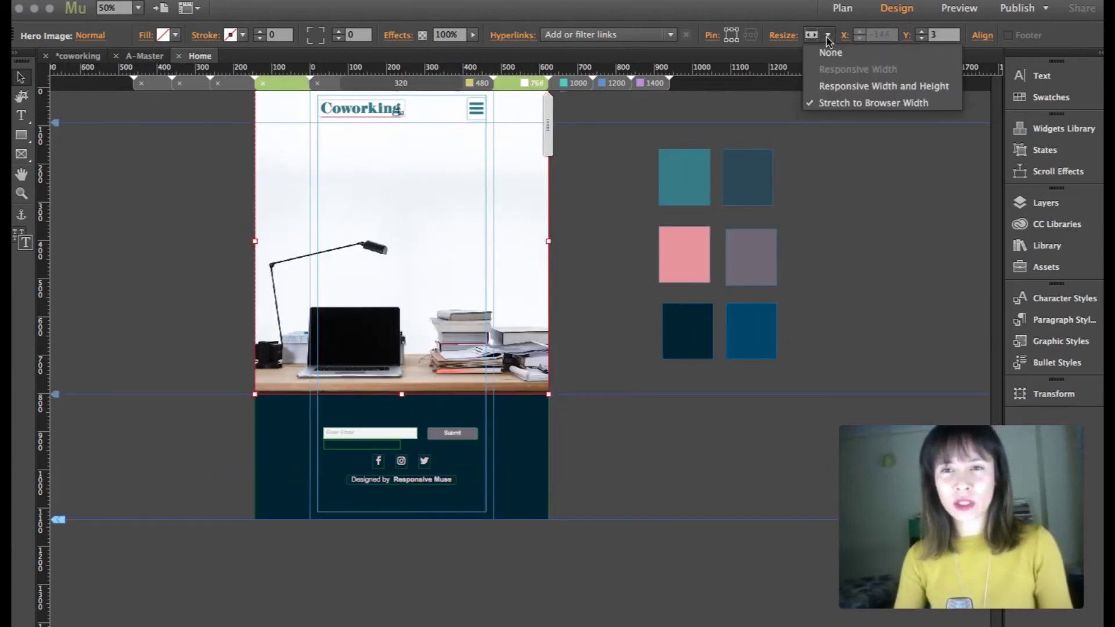
click(784, 36)
click(784, 35)
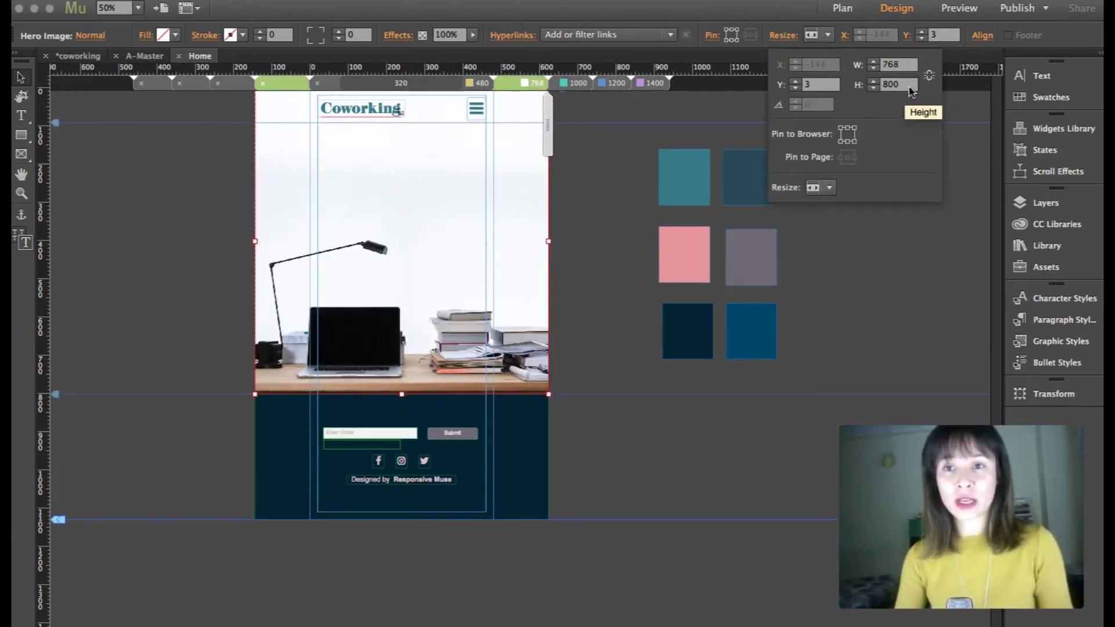
double_click(910, 86)
text(5)
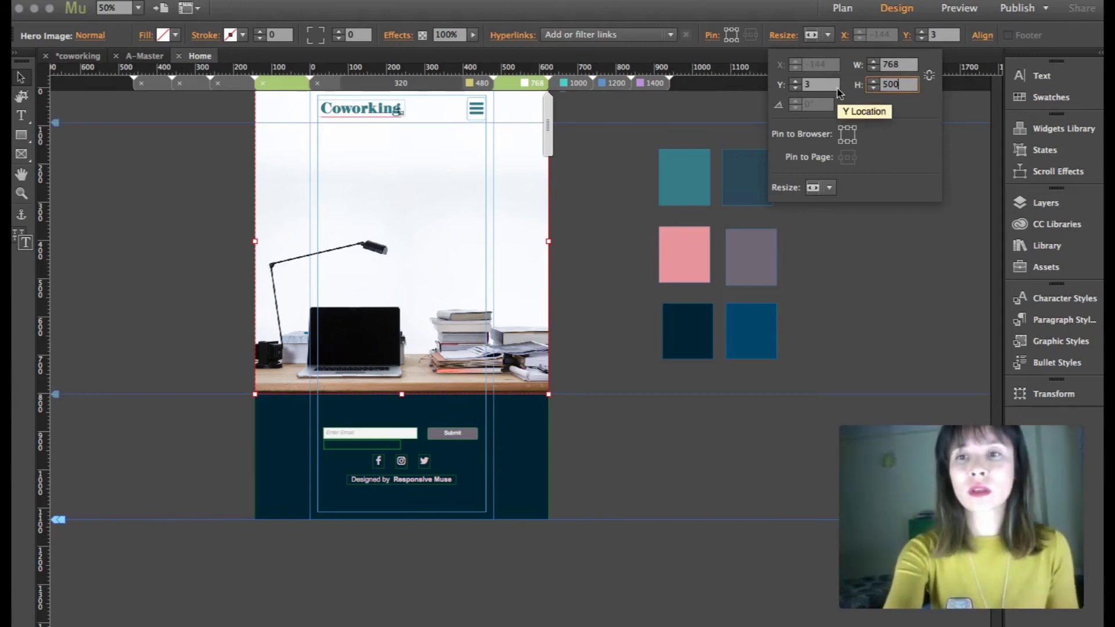
text(00)
key(Return)
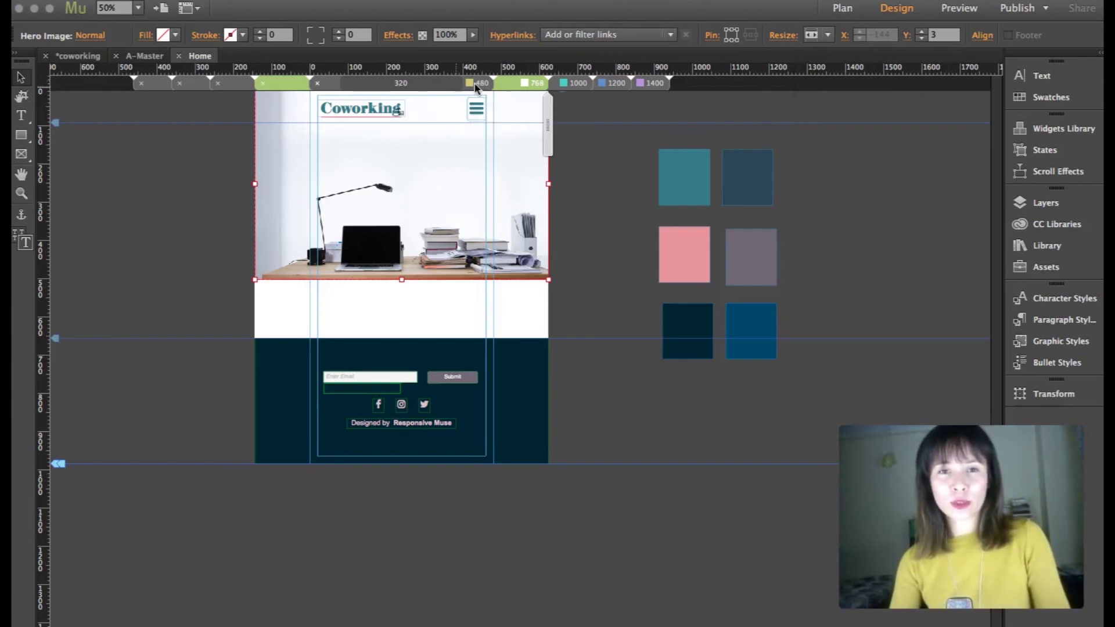
Set the hero image height to 300 px at the 480 breakpoint.
click(475, 85)
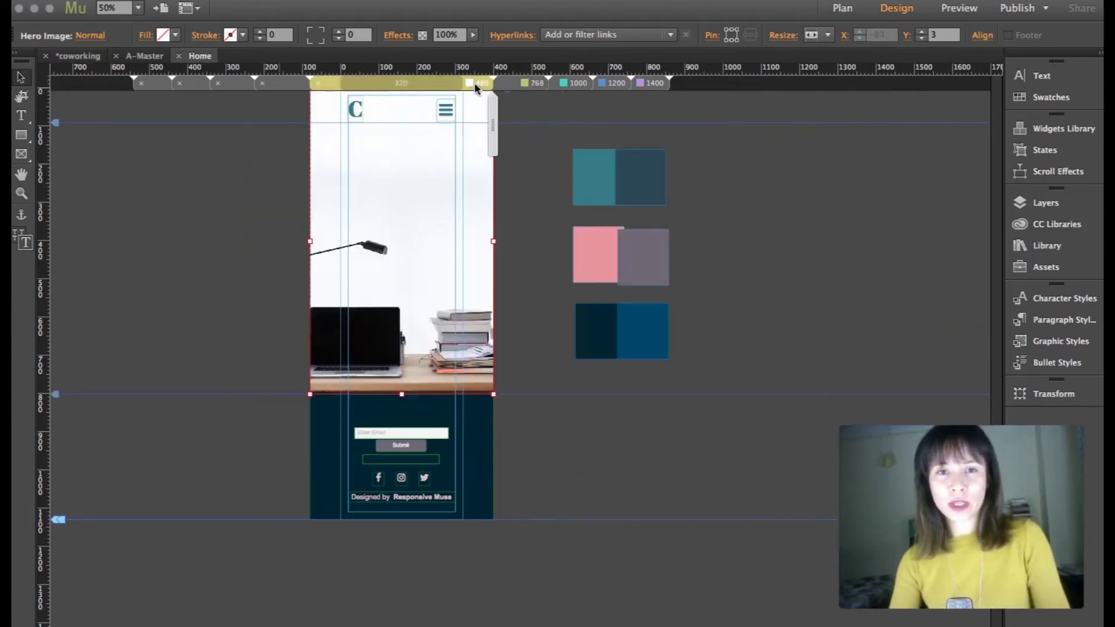
click(783, 37)
click(906, 85)
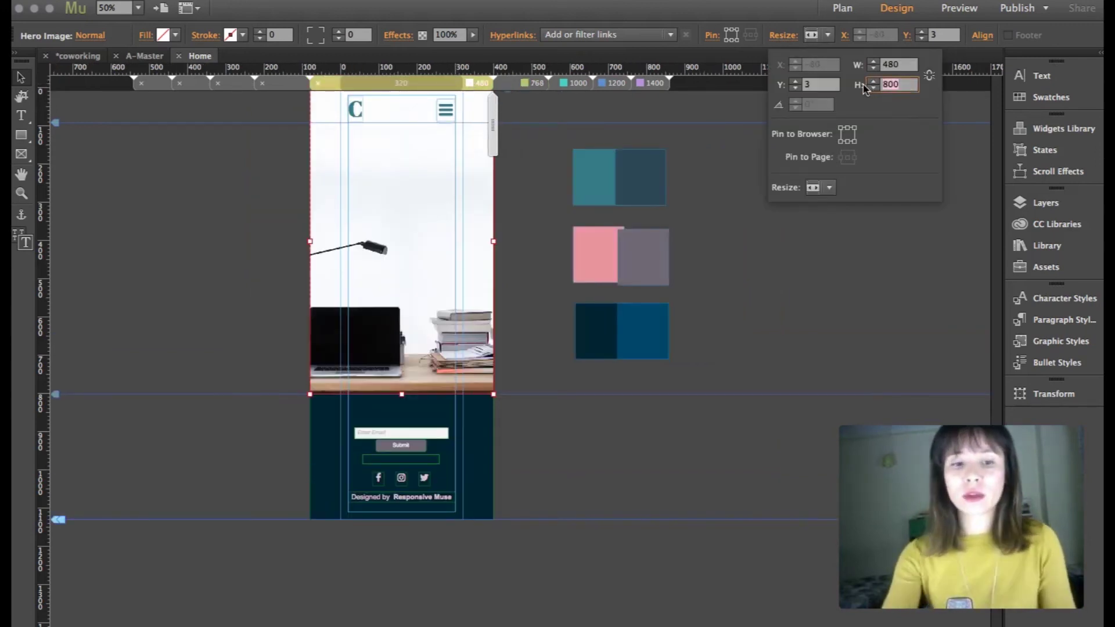
text(3)
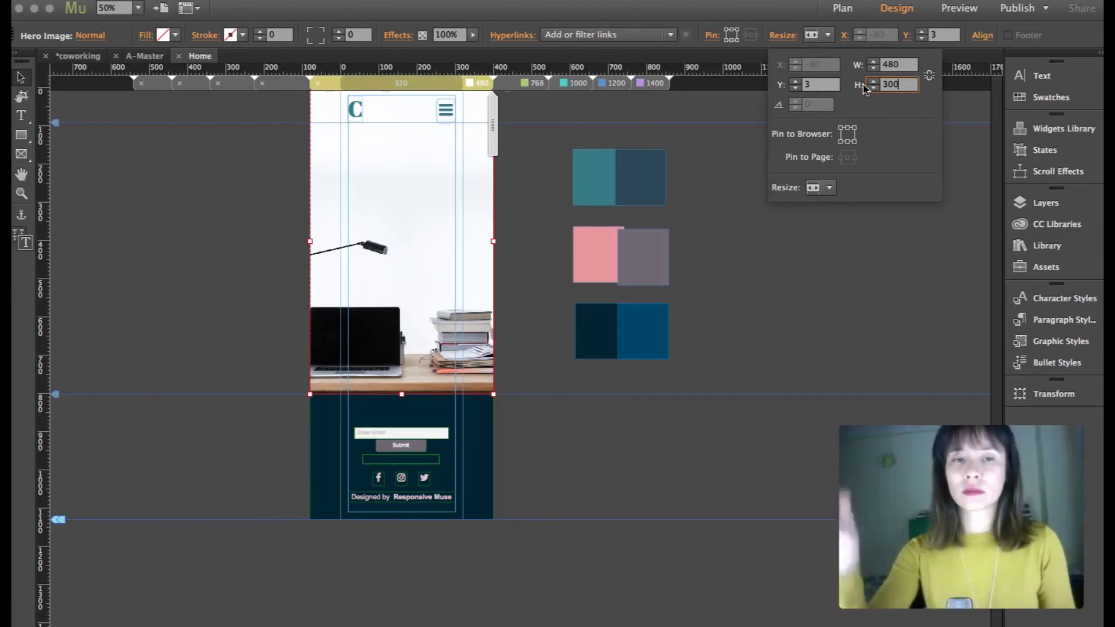
key(Return)
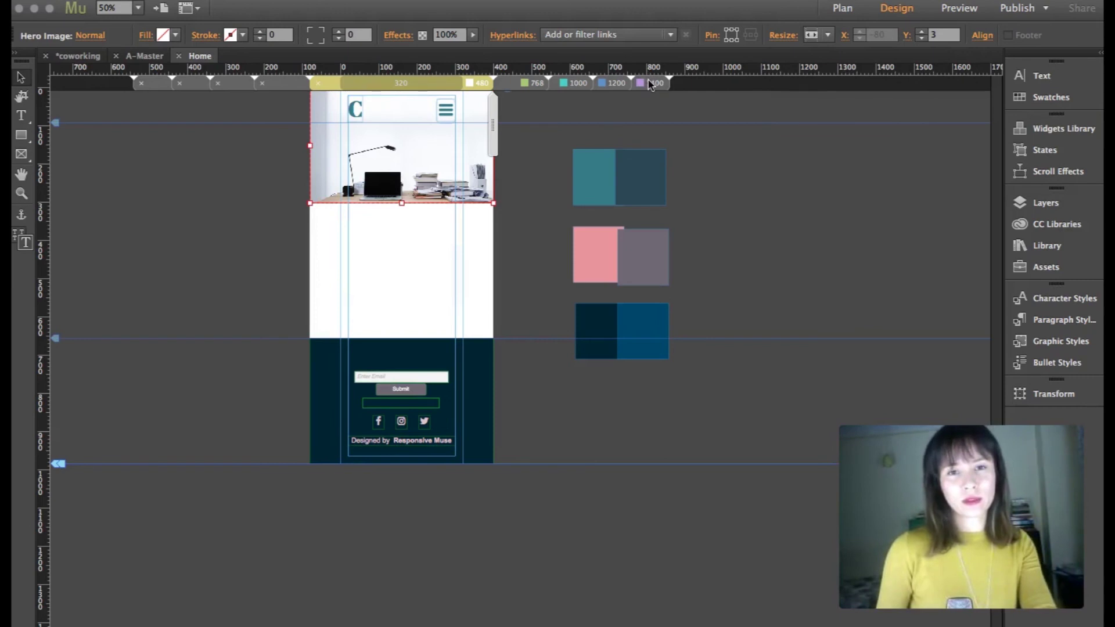
Review the page at the 1200, 768, 480 and 1400 breakpoints.
click(615, 83)
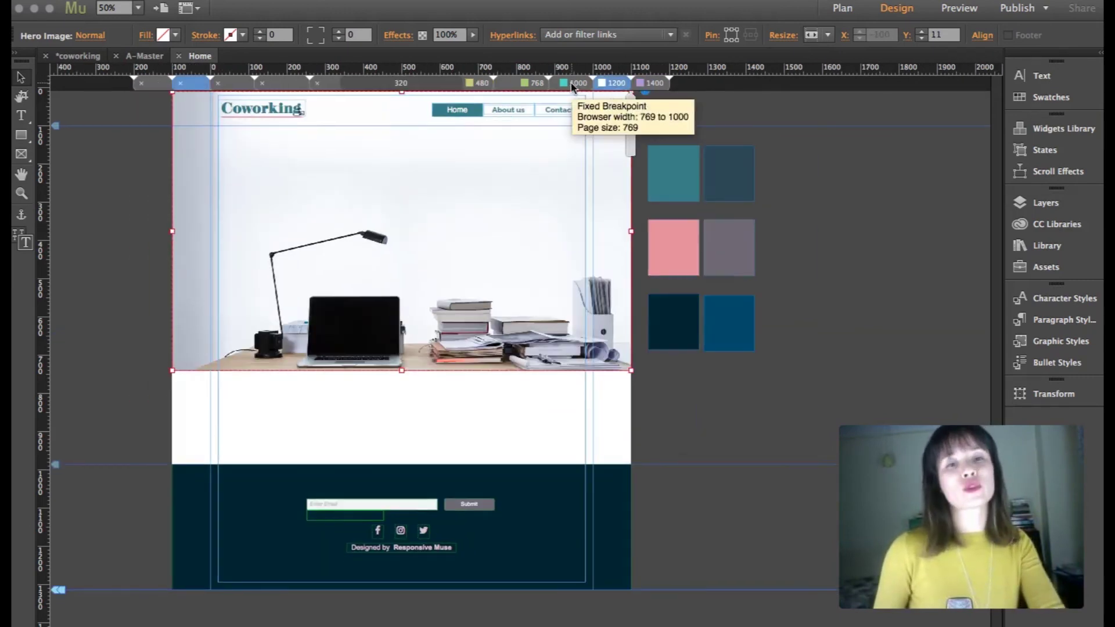
click(532, 85)
click(482, 84)
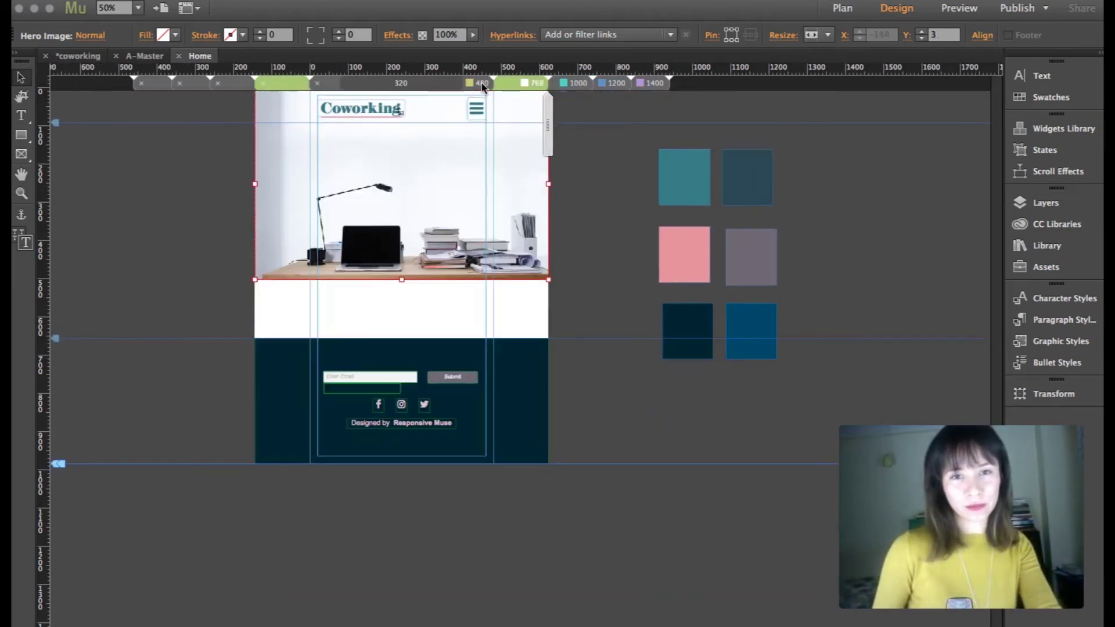
click(650, 87)
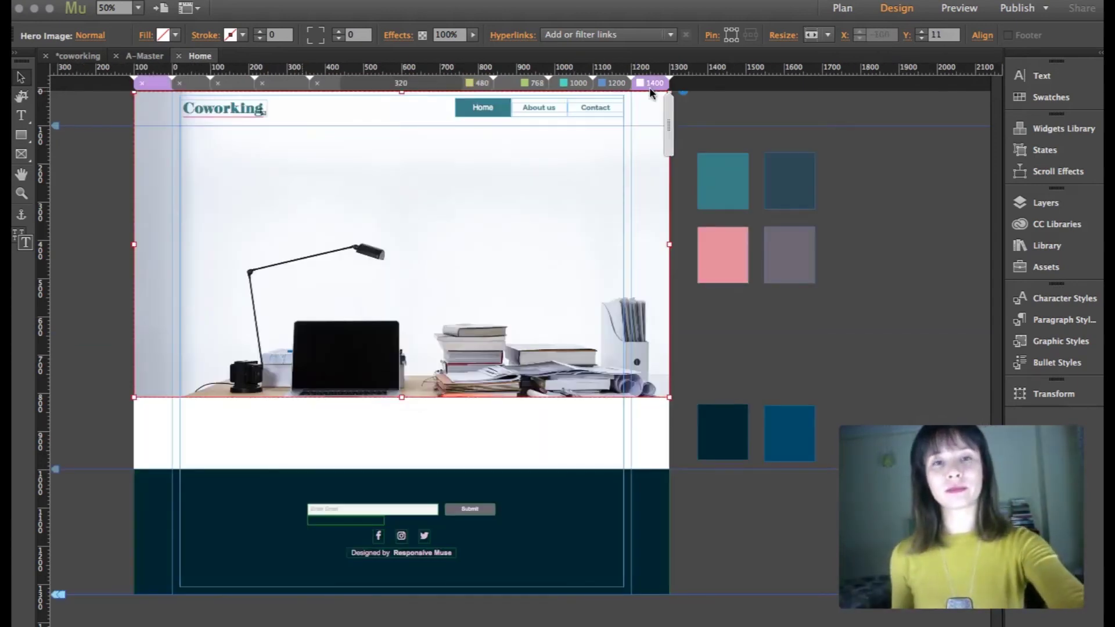
Preview the Coworking home page in Safari with Cmd+Shift+E to check the hero image.
key(super+shift+e)
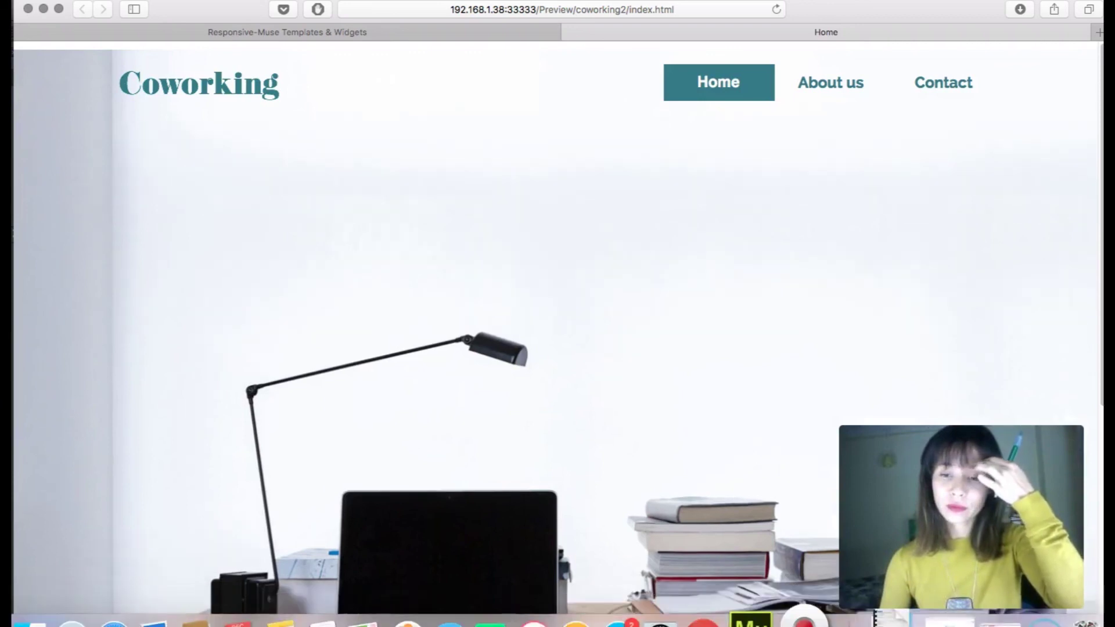
Return to Muse, zoom in on the page's right edge, and switch to the 1200 breakpoint layout.
click(776, 617)
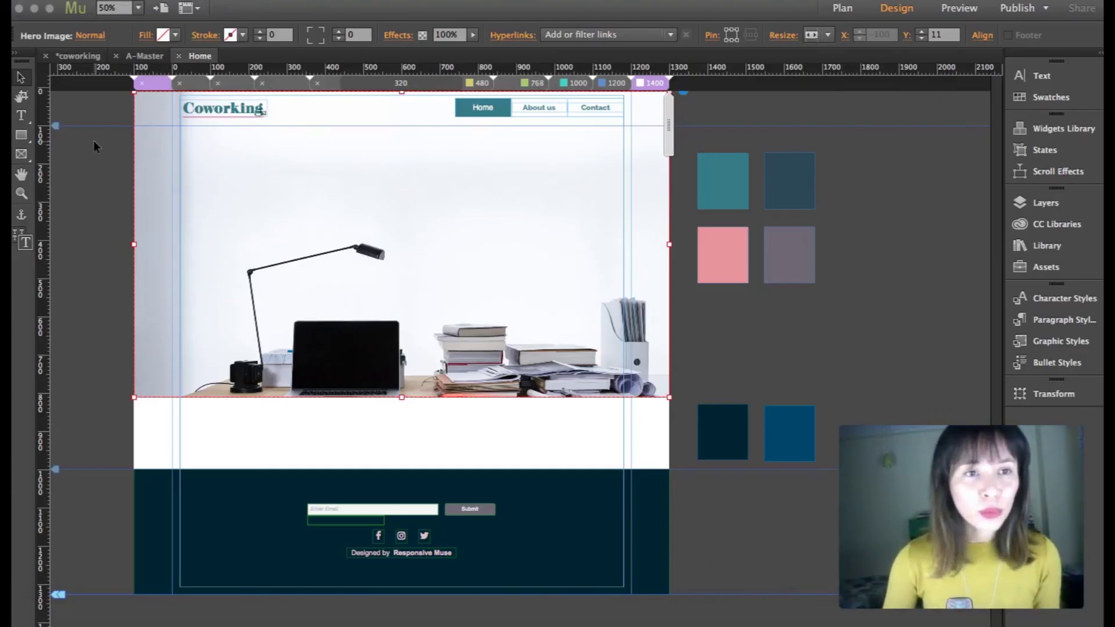
click(22, 193)
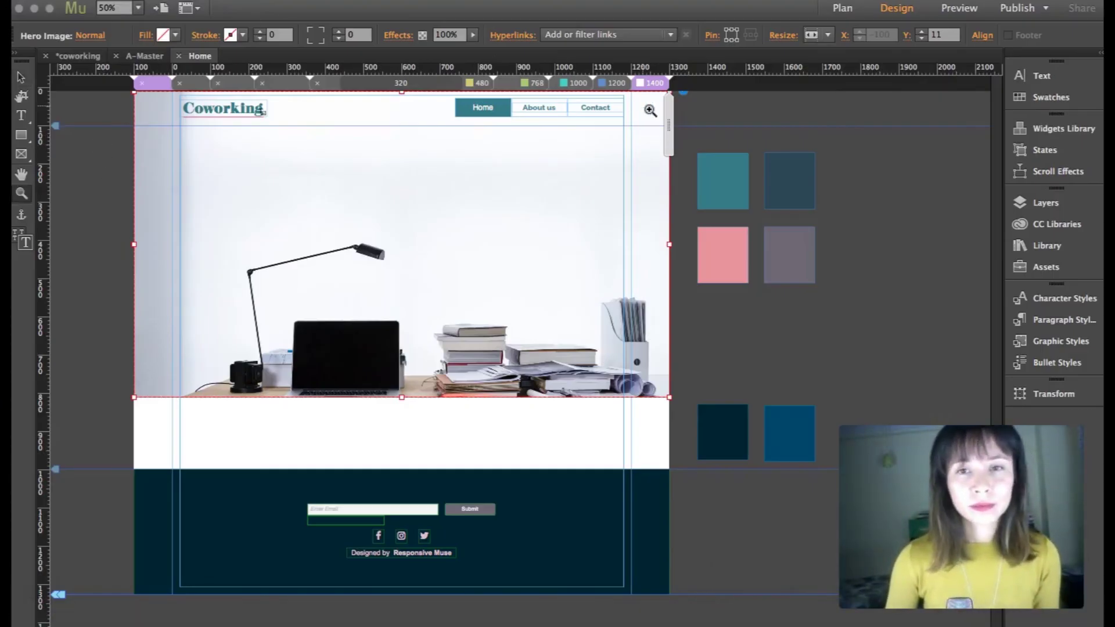
click(694, 121)
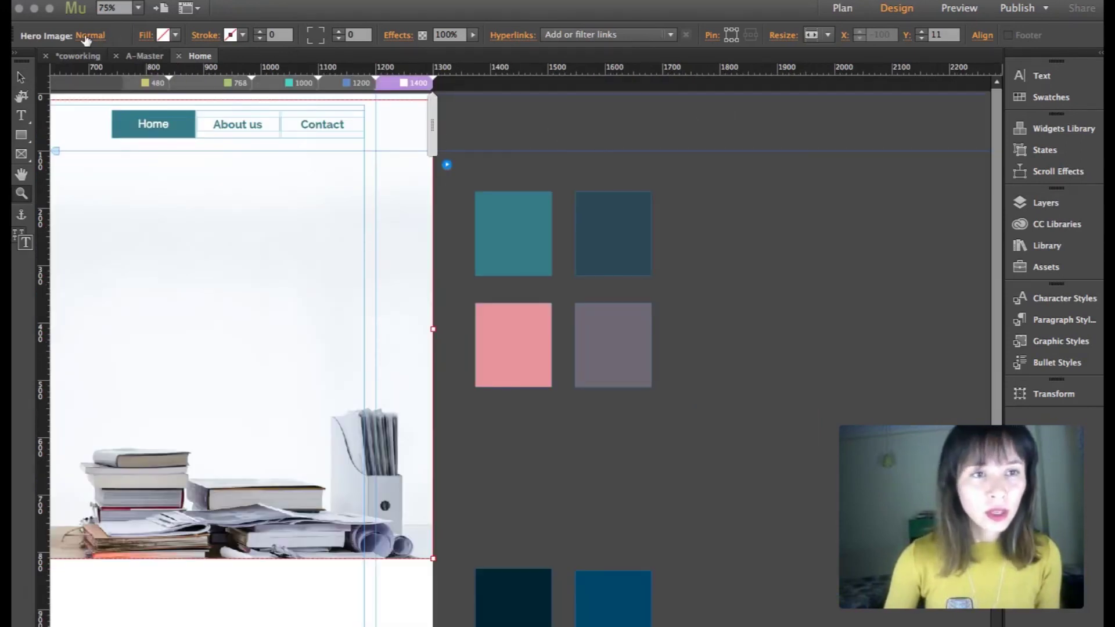
click(21, 77)
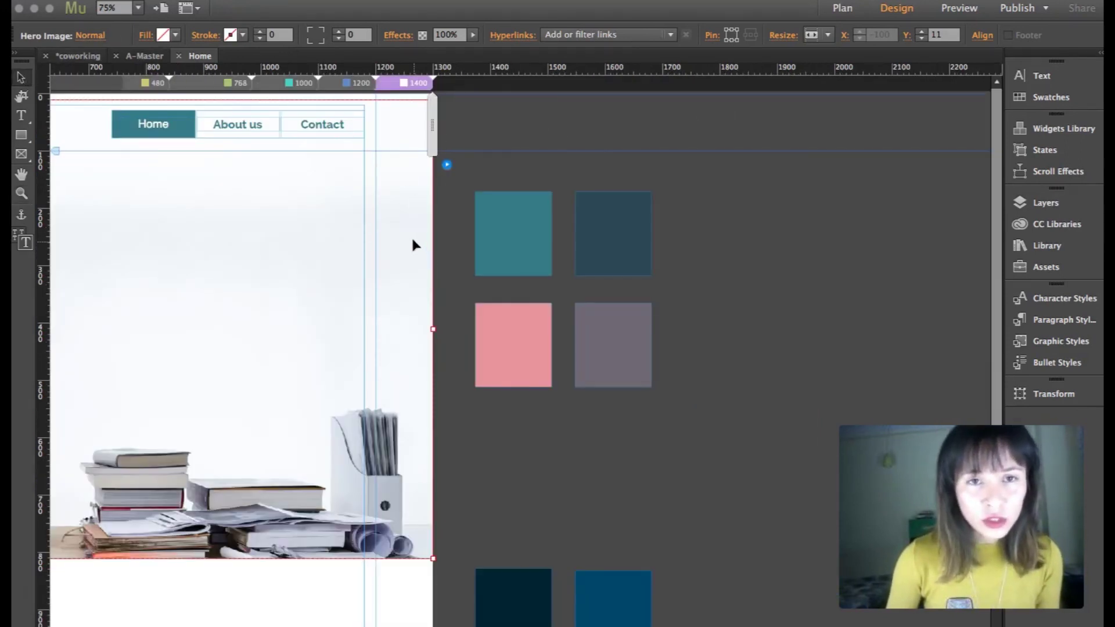
click(360, 85)
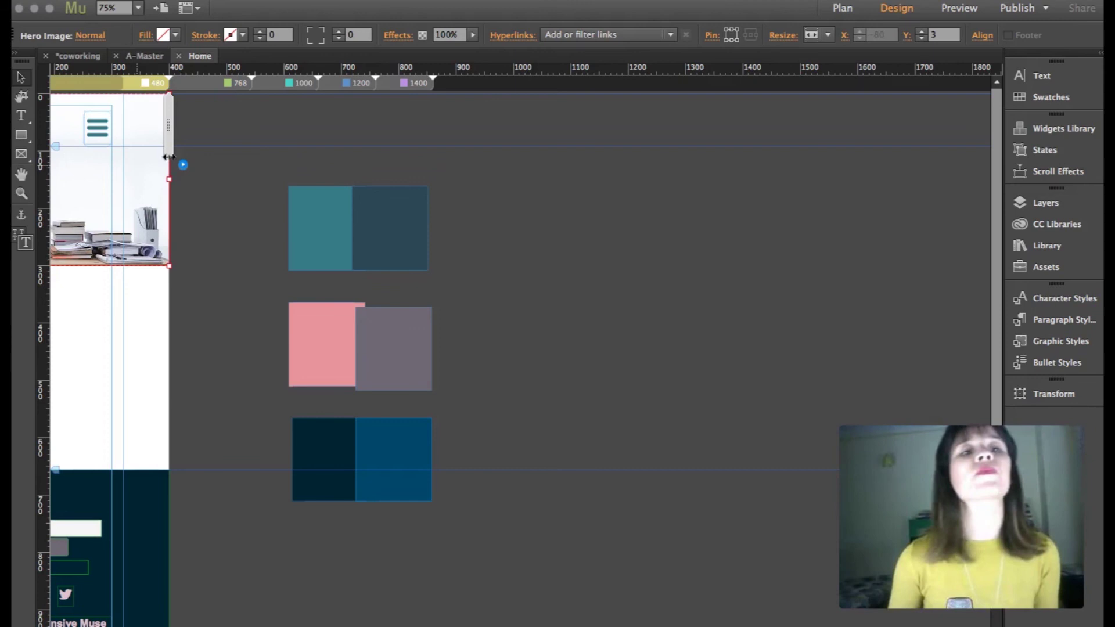
Switch to the 1400 breakpoint layout and zoom out to 33% to show the whole Home page.
key(z)
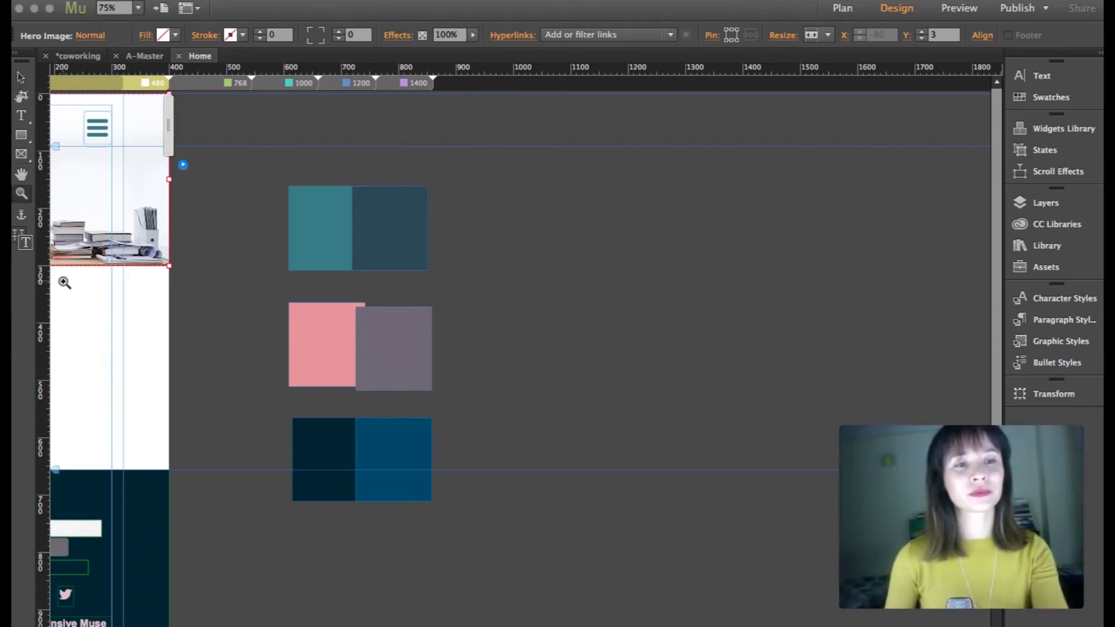
click(261, 343)
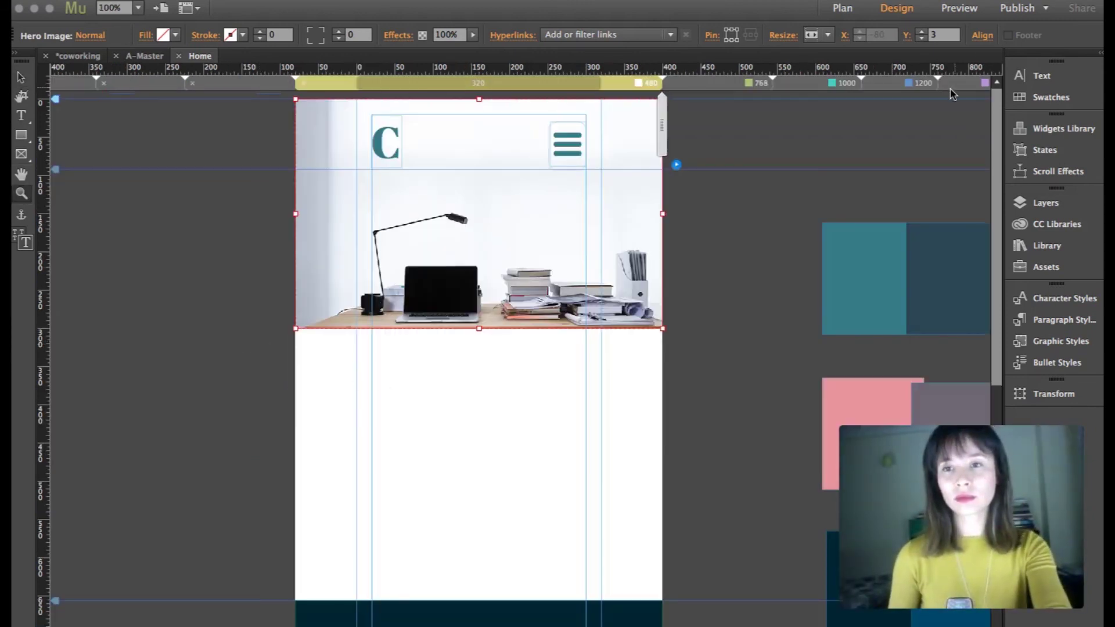
click(789, 83)
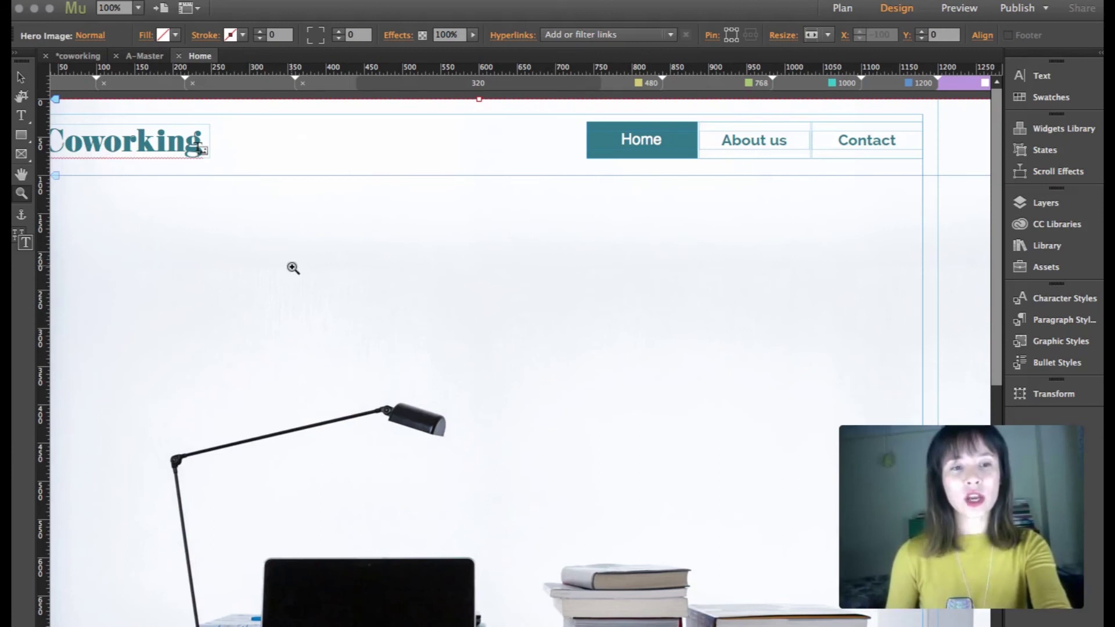
alt+click(353, 282)
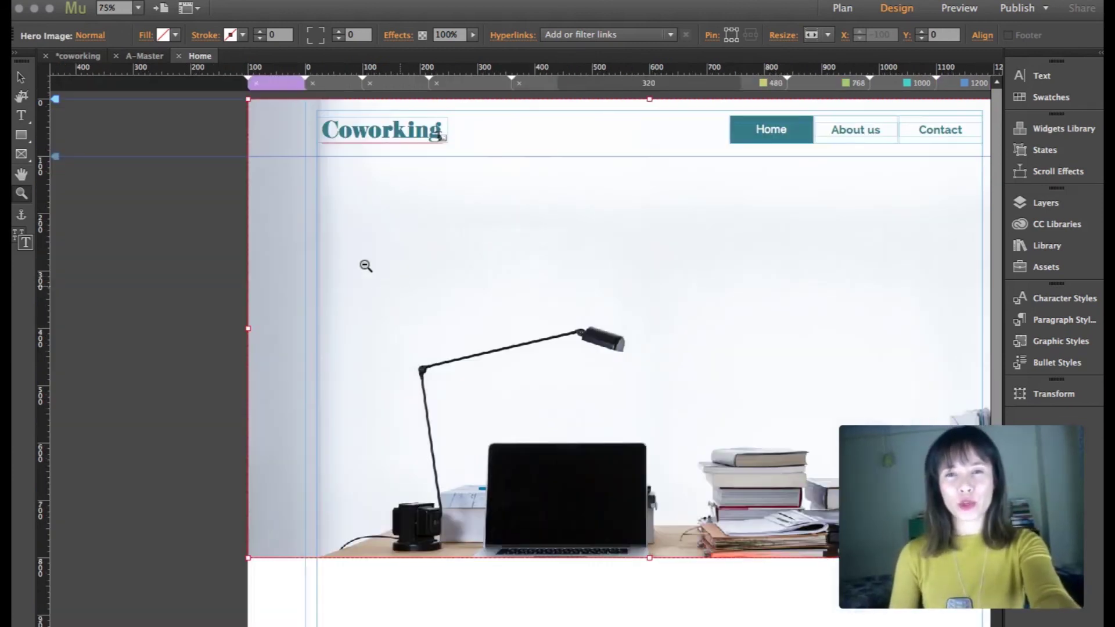
alt+click(372, 264)
alt+click(601, 293)
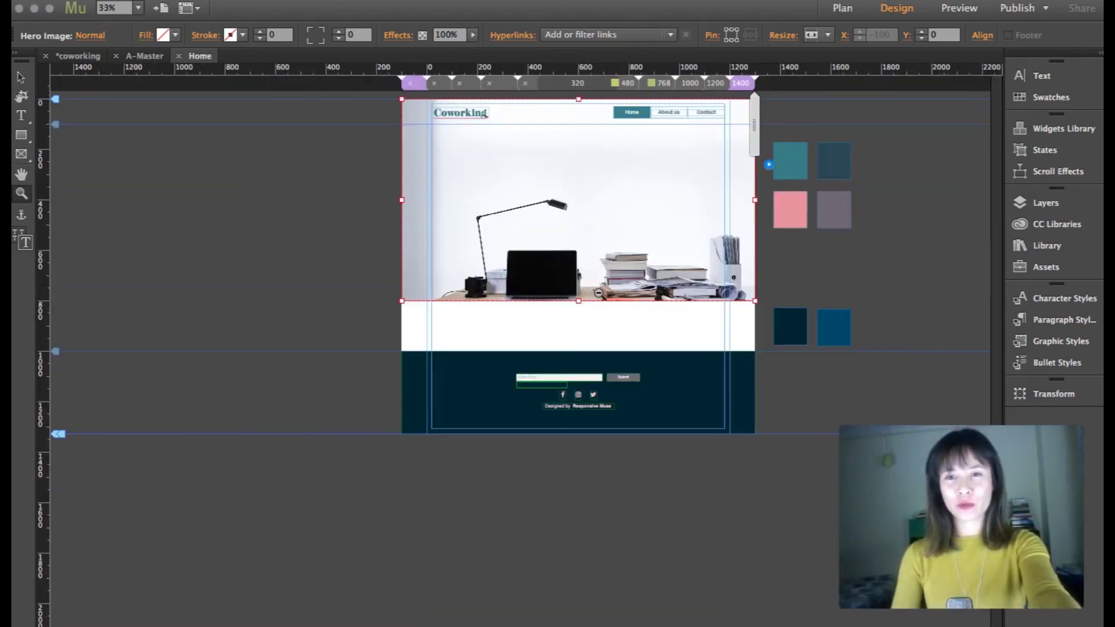